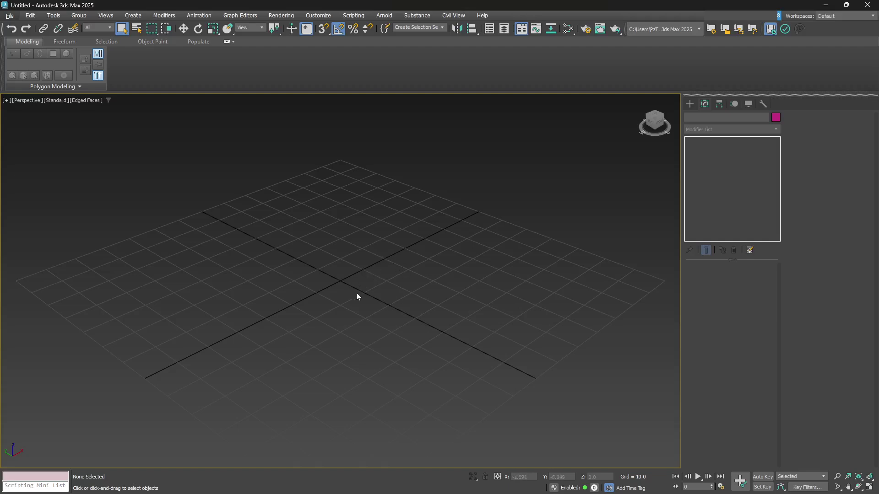
Step: Orbit and pan the Perspective view around the empty grid
middle_click_drag(356, 296, 391, 287, "alt")
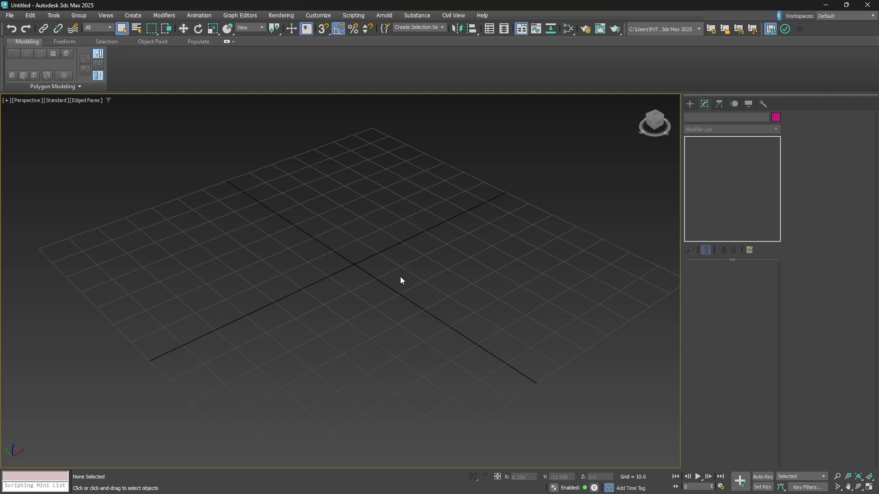
mouse_move(394, 275)
middle_mouse_down()
mouse_move(414, 273)
mouse_move(384, 268)
middle_mouse_up()
Step: Create a box and a cylinder beside it from Standard Primitives
left_click(691, 108)
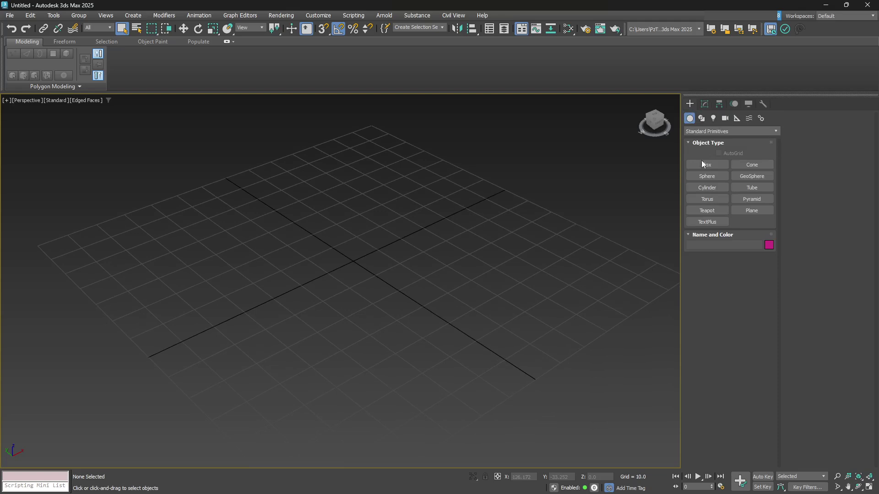
left_click(702, 163)
left_click_drag(364, 196, 339, 288)
left_click(361, 196)
left_click(709, 188)
left_click(316, 195)
right_click(315, 197)
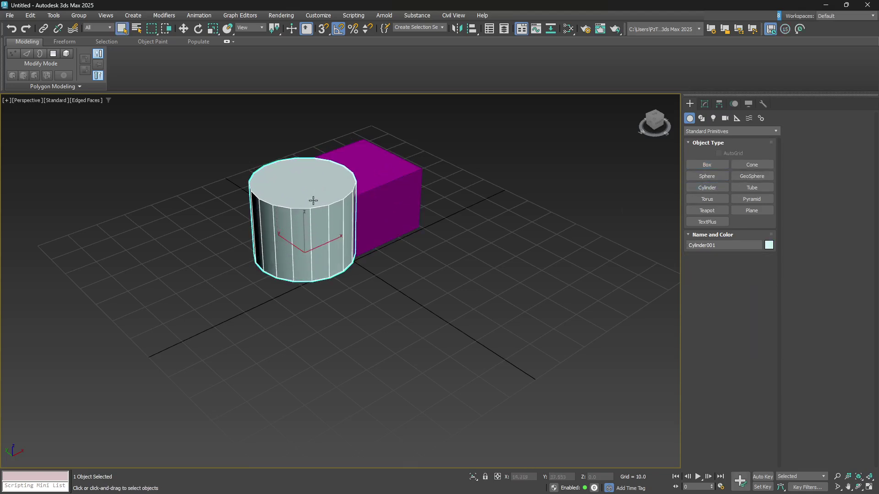
Step: Rotate the cylinder 90° onto its side and move it up against the box
key("e")
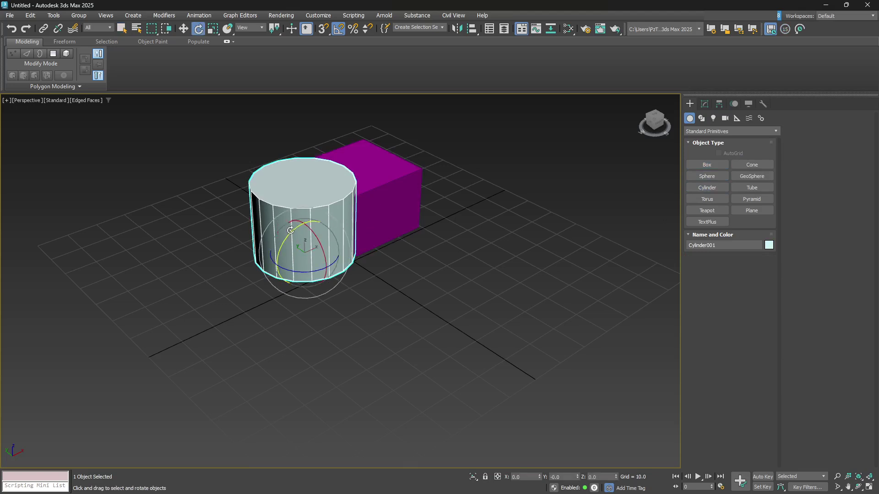
left_click_drag(289, 229, 260, 261)
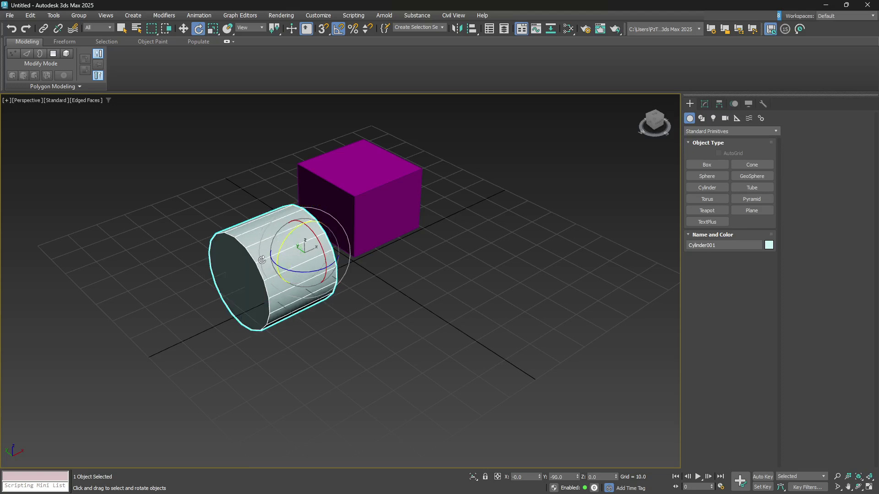
key("w")
left_click_drag(307, 246, 376, 163)
Step: Select the box and cylinder together and group them under the name Asset
left_click(390, 216)
left_click(355, 170)
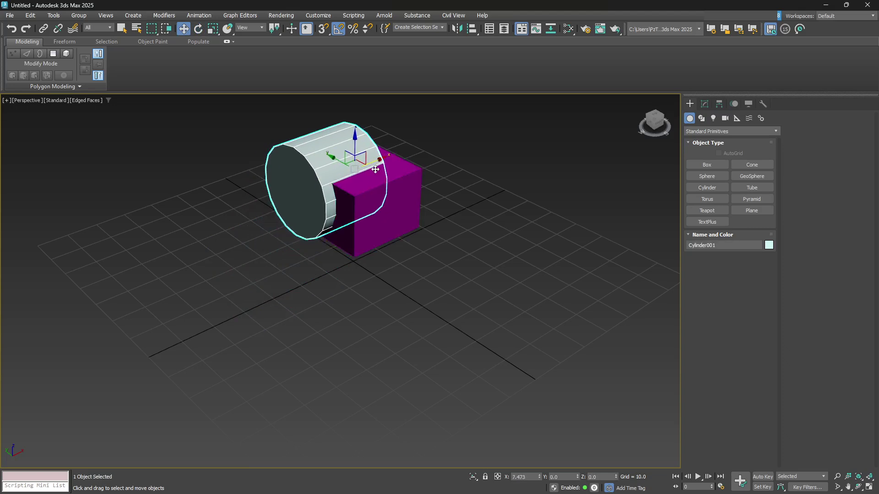
left_click(398, 216, "ctrl")
left_click(79, 15)
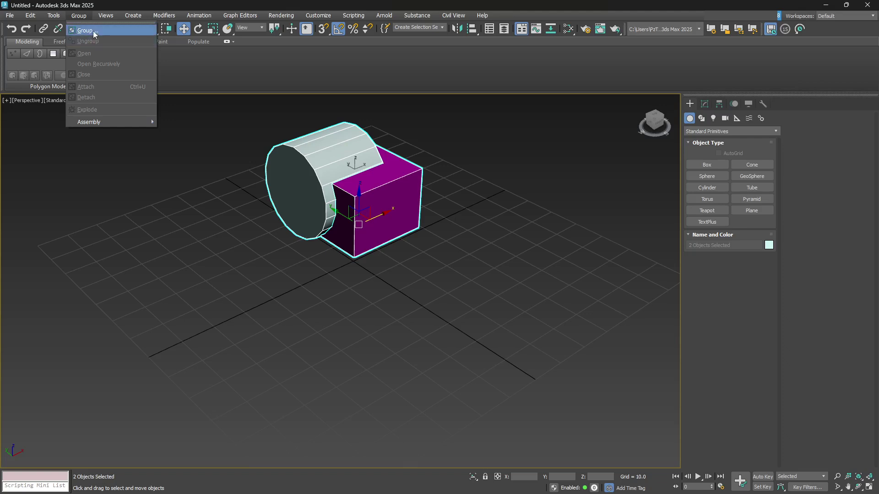
left_click(93, 31)
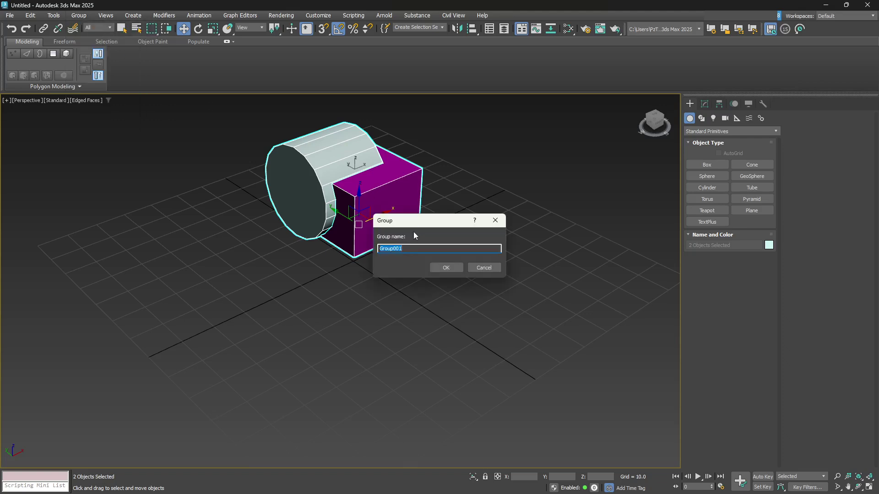
type("Asset")
key("Return")
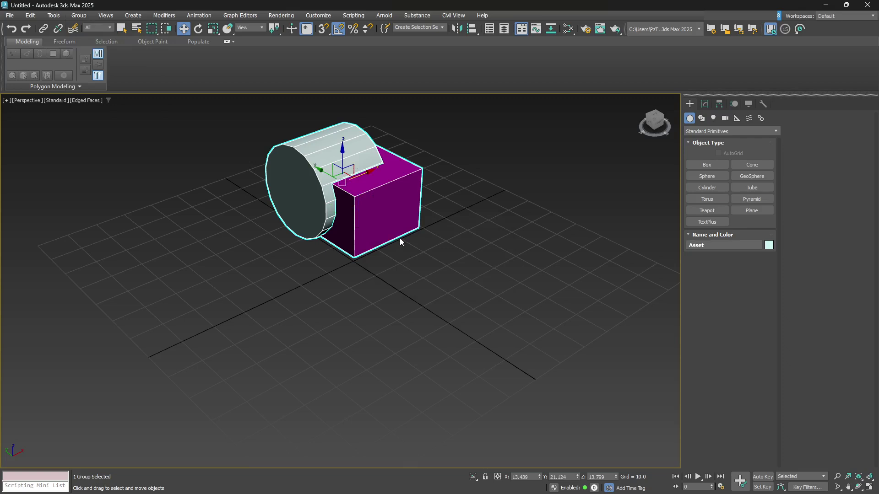
Step: Frame the Asset group, then move it up and to the right on the grid
key("z")
middle_click_drag(412, 274, 406, 308)
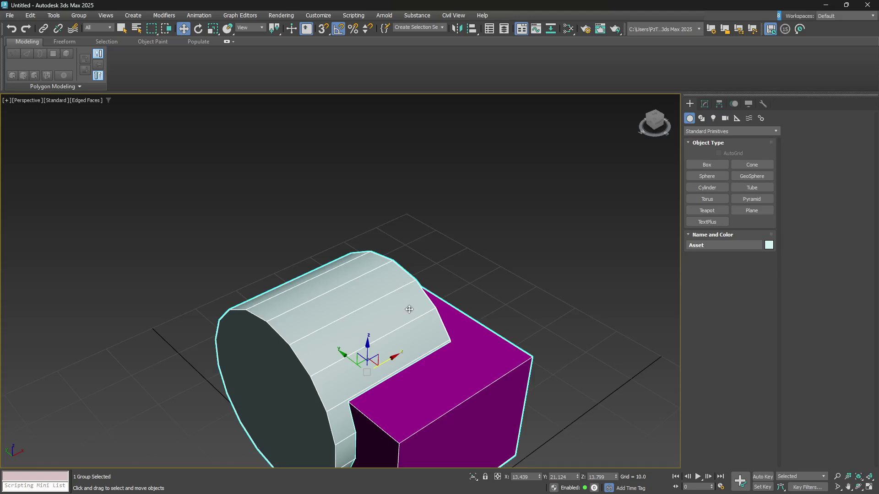
scroll(403, 275, "down", 6)
scroll(403, 265, "up", 3)
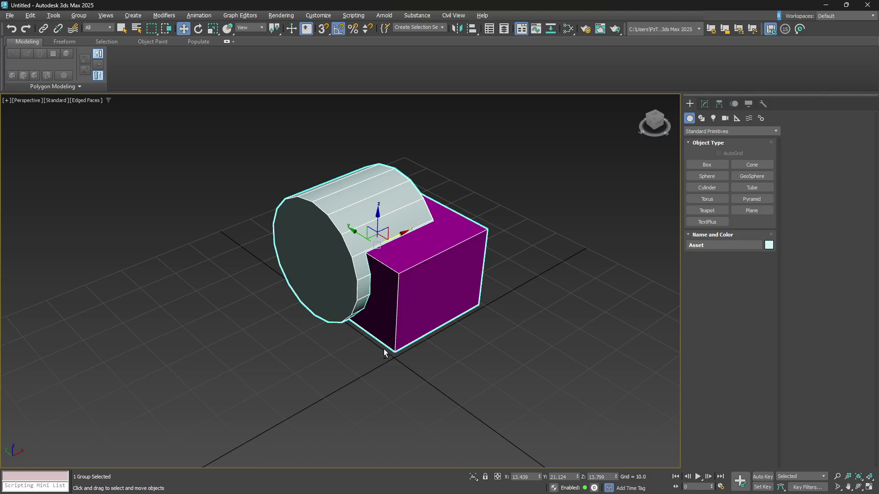
scroll(389, 354, "down", 4)
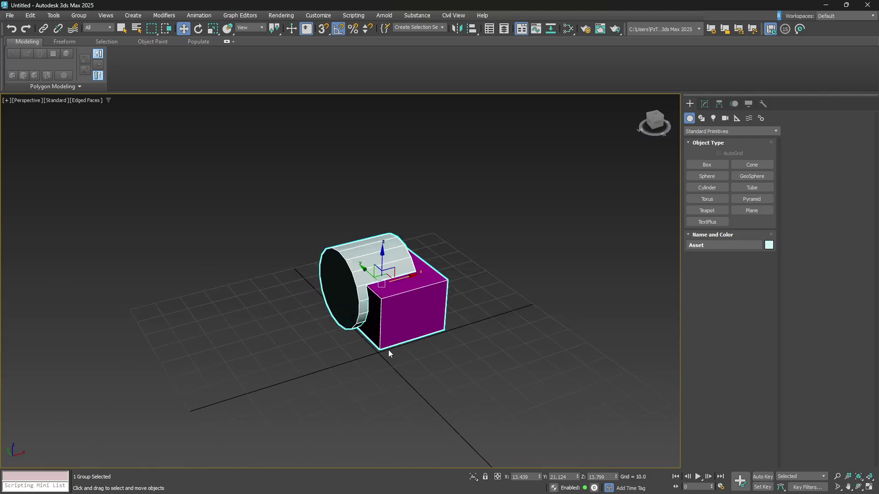
middle_click_drag(390, 352, 425, 319)
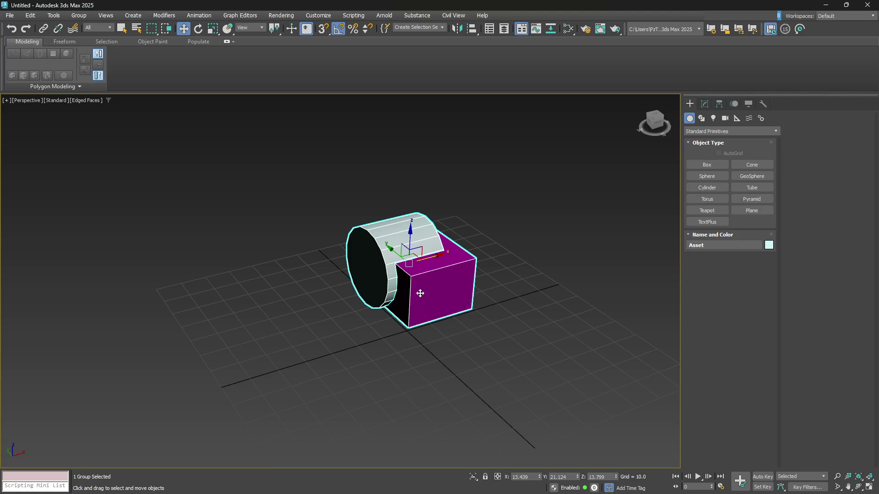
left_click_drag(415, 255, 443, 235)
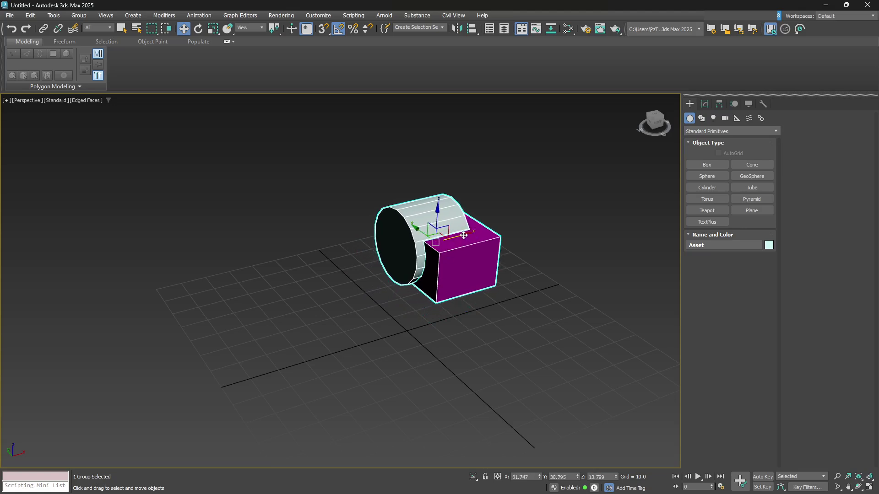
Step: Shift-drag a clone of the Asset group to the left, then undo it
left_click_drag(468, 235, 298, 264, "shift")
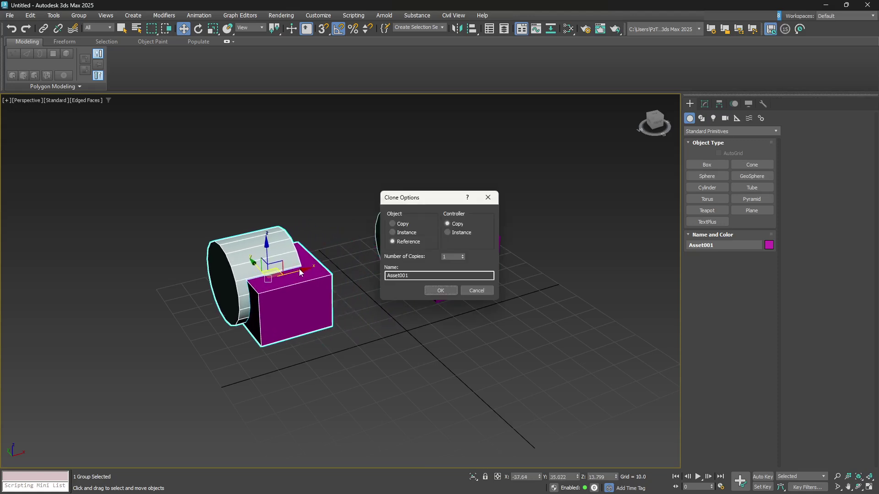
left_click(441, 290)
left_click(31, 15)
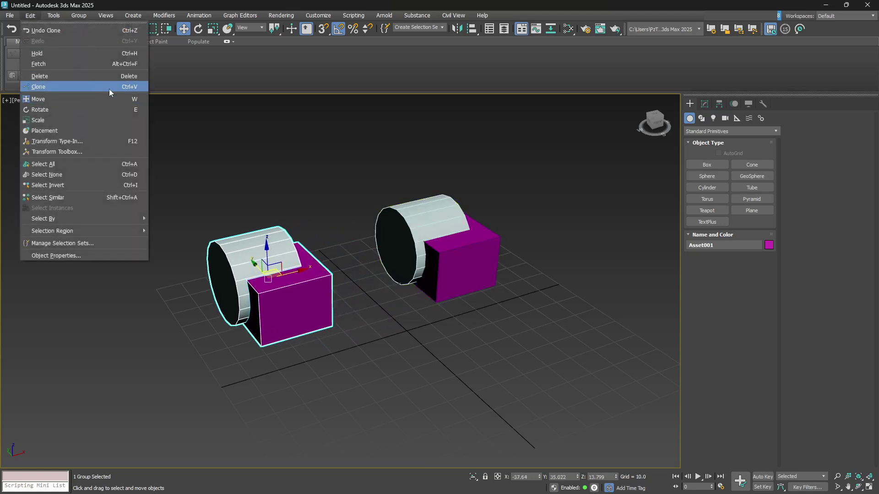
left_click(289, 287)
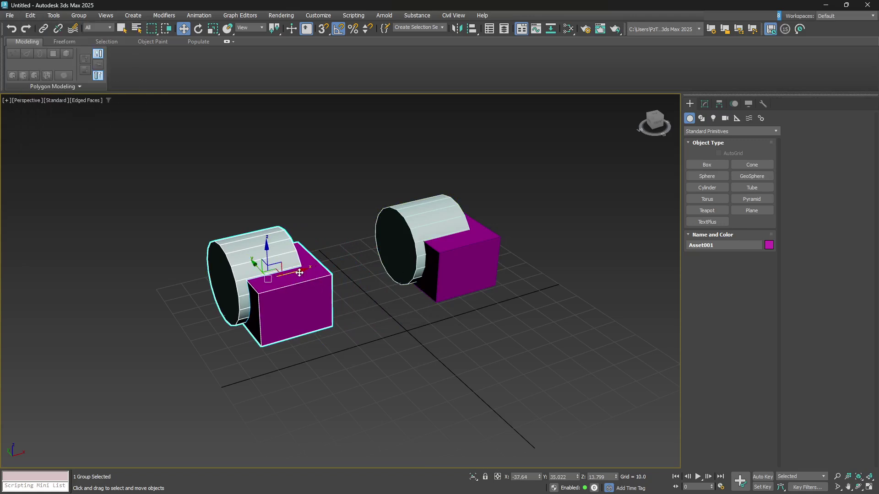
key("ctrl+z")
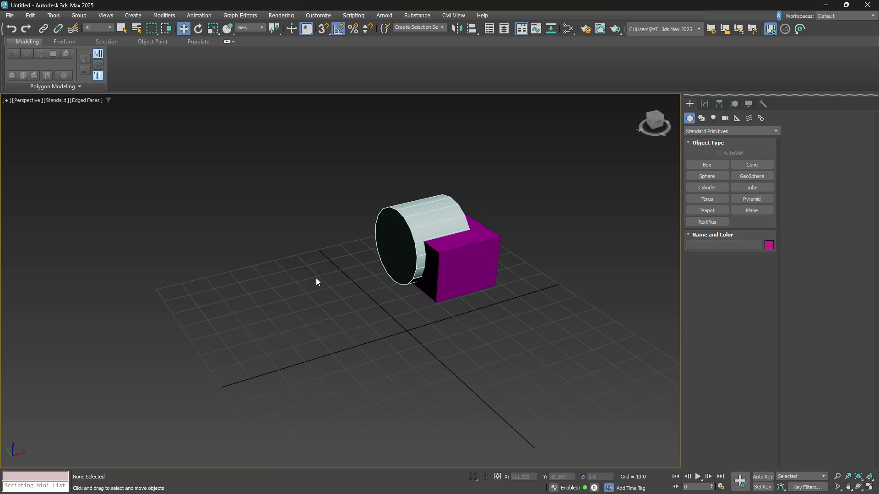
Step: Clone the Asset group to the left again, choosing Instance in Clone Options
left_click(457, 256)
left_click_drag(463, 244, 318, 279)
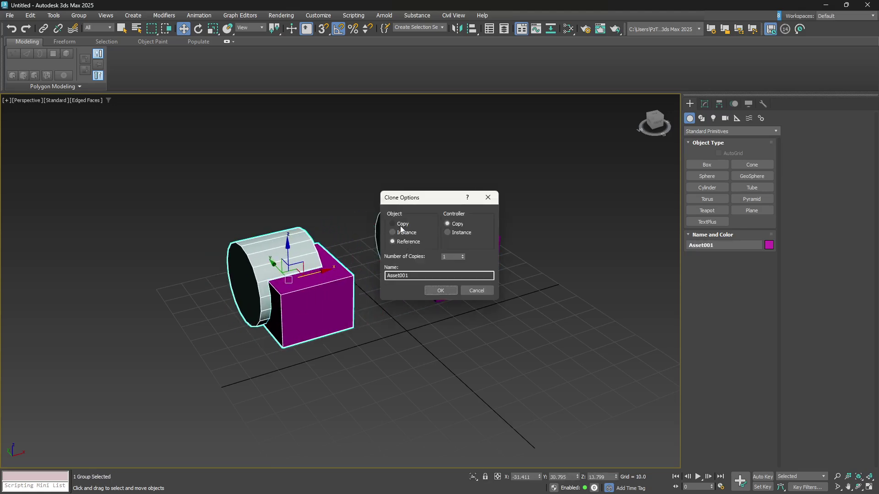
left_click(400, 225)
left_click(407, 242)
left_click(403, 227)
left_click(406, 234)
left_click(406, 233)
Step: Confirm the instanced clone and select the right-hand Asset group
left_click(440, 291)
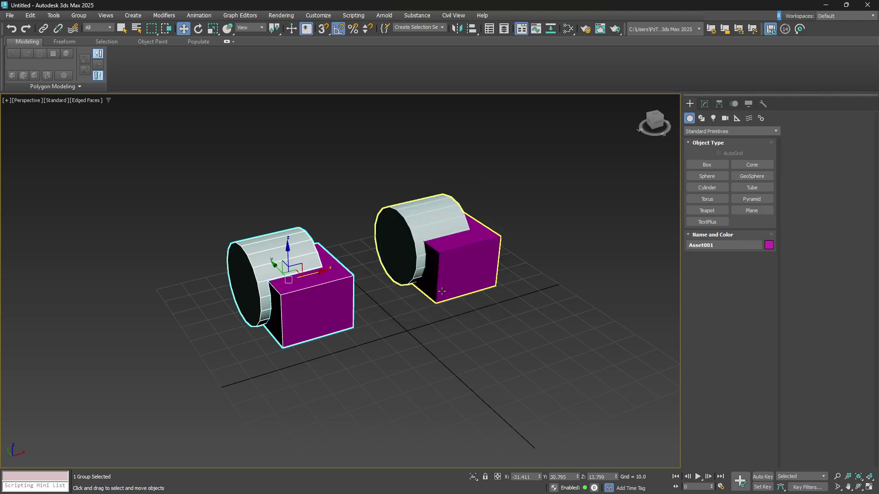
left_click(462, 266)
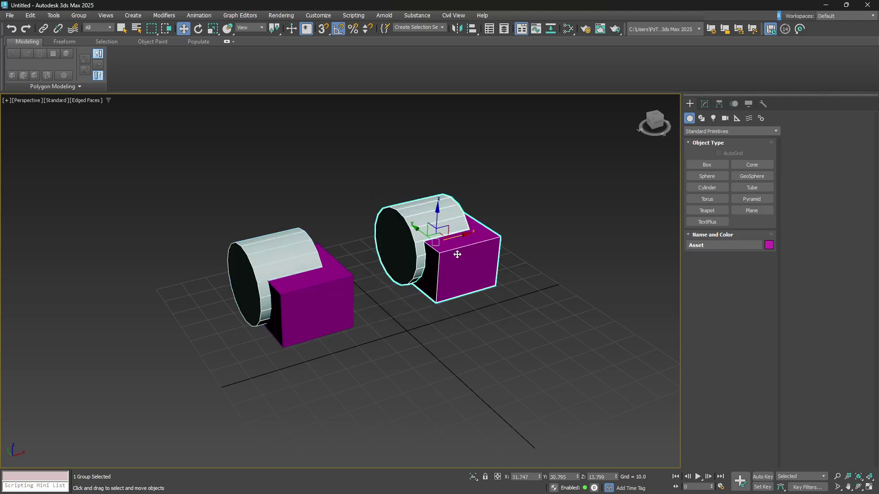
left_click(705, 104)
left_click(283, 301)
left_click(434, 250)
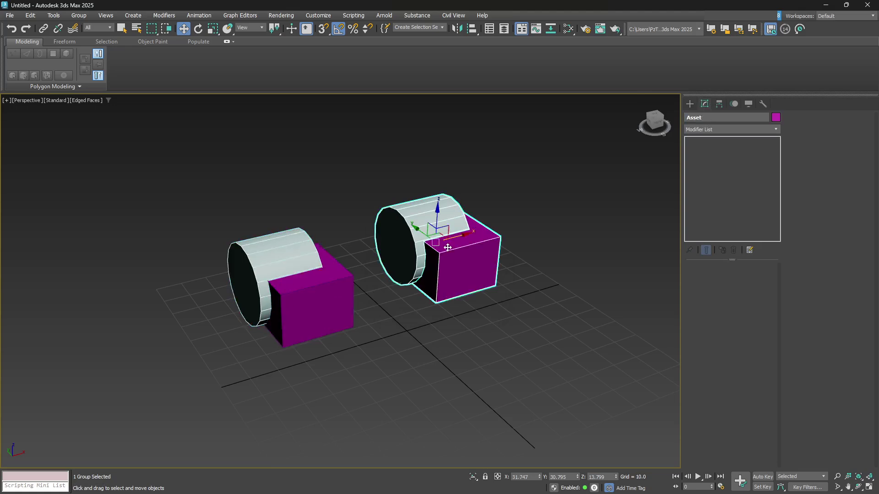
left_click(302, 297)
left_click(444, 248)
Step: Add an Edit Poly modifier to the Asset group and enter Edge mode
left_click(721, 130)
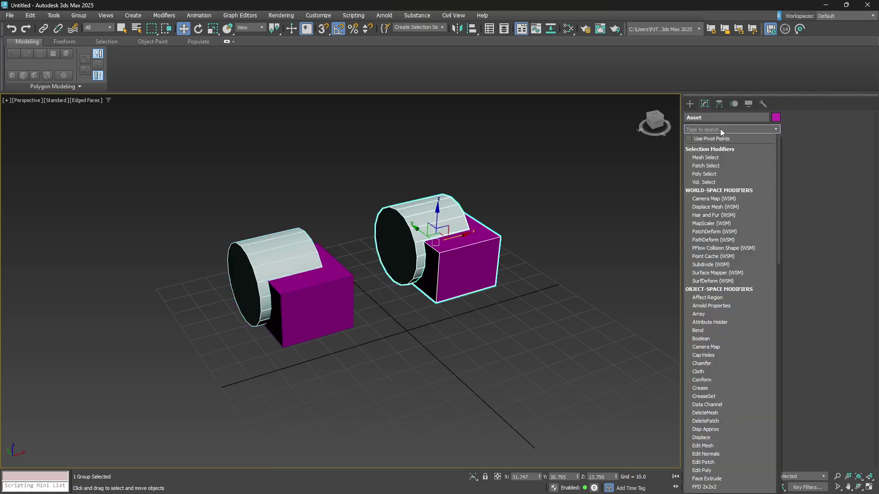
type("ed")
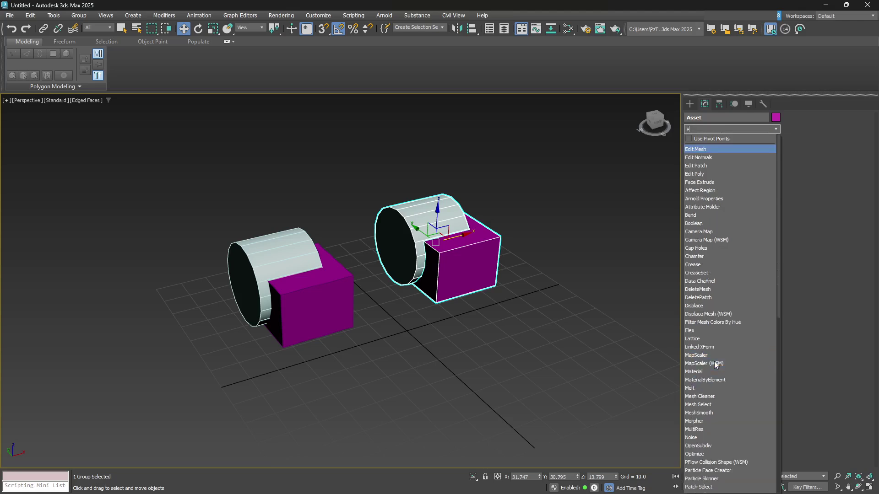
left_click(717, 175)
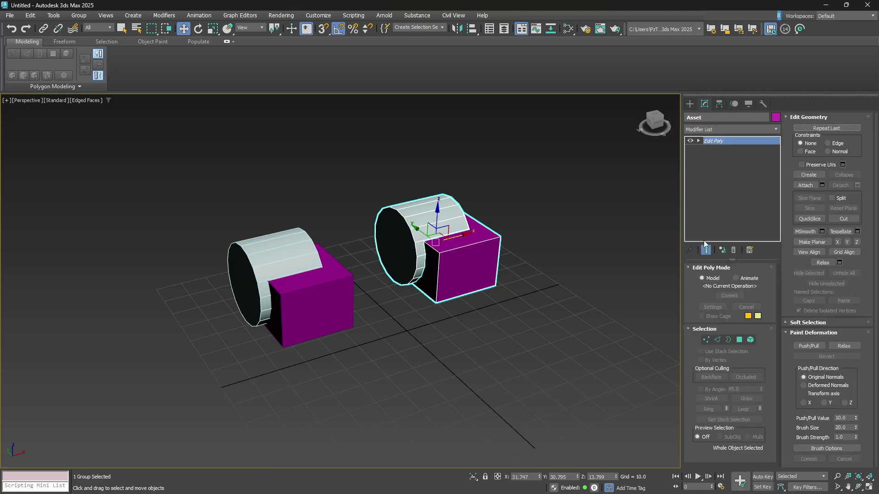
left_click(717, 340)
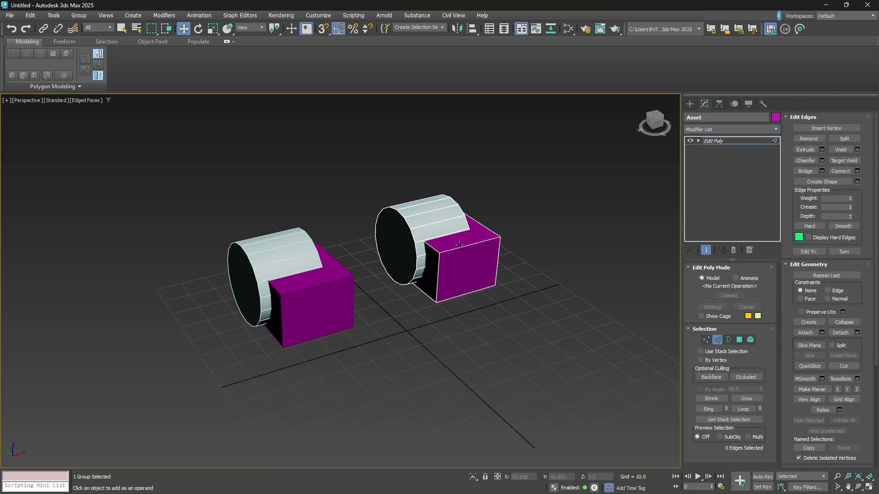
Step: Chamfer the box's top edge with a wider amount, then clear the edge selection
left_click(821, 161)
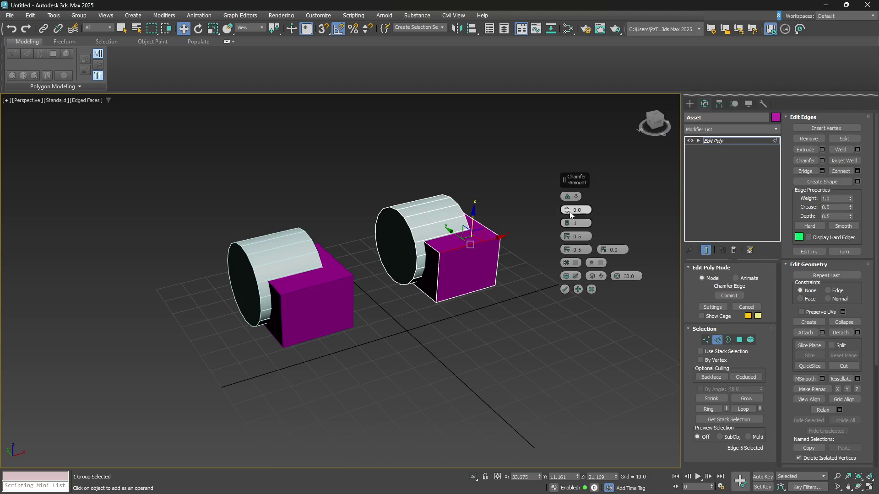
left_click_drag(567, 210, 567, 197)
left_click(567, 197)
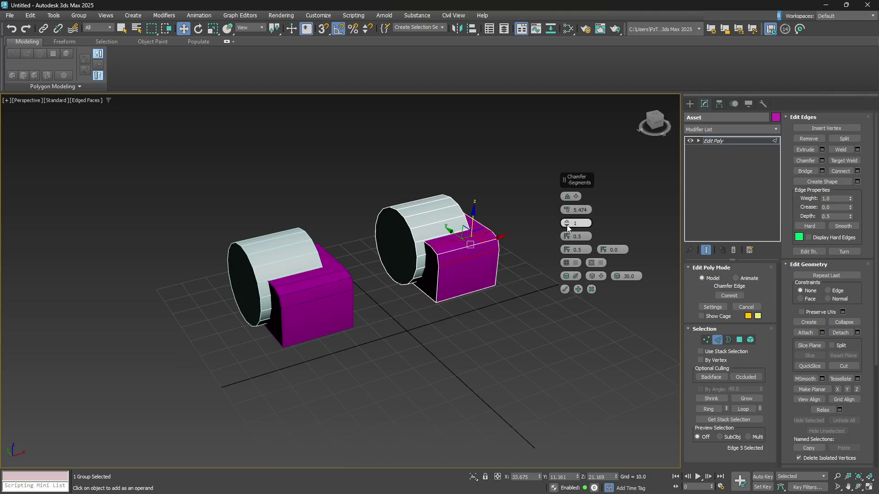
left_click(565, 290)
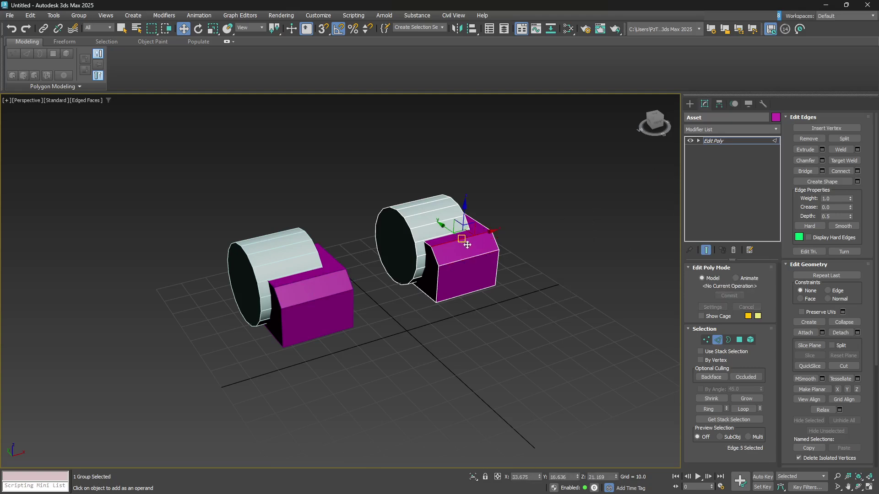
left_click(278, 283)
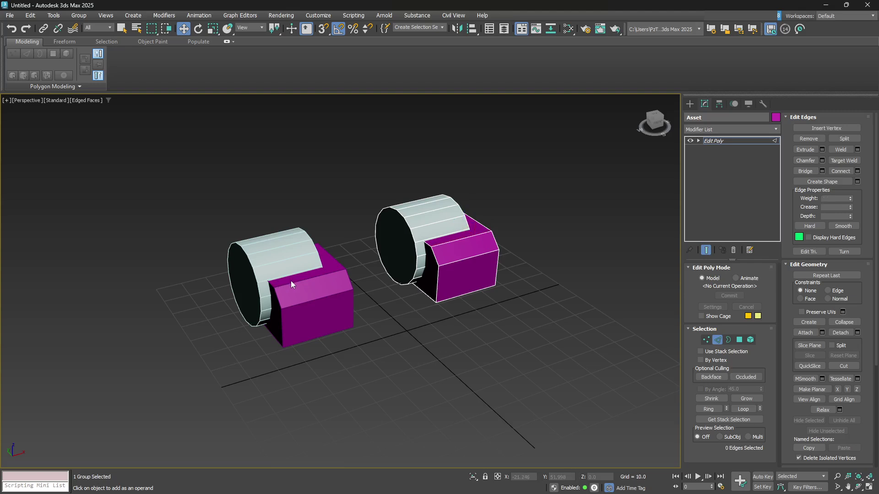
key("2")
left_click(293, 286)
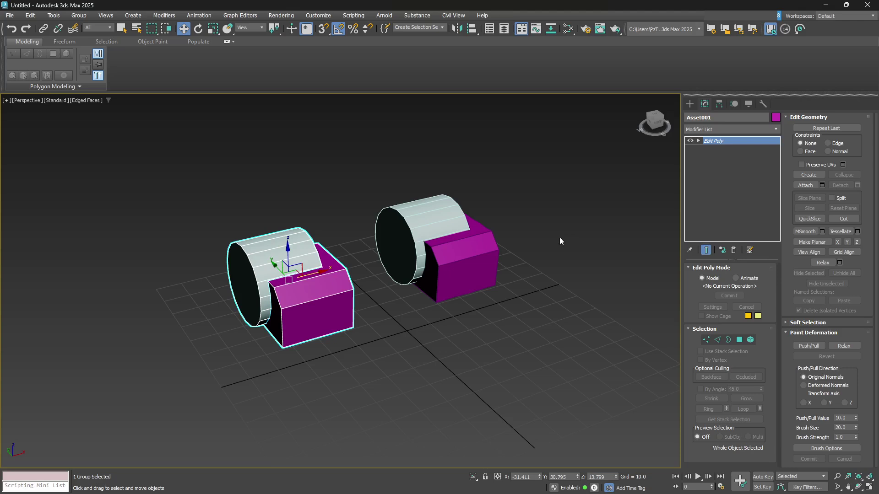
left_click(426, 228)
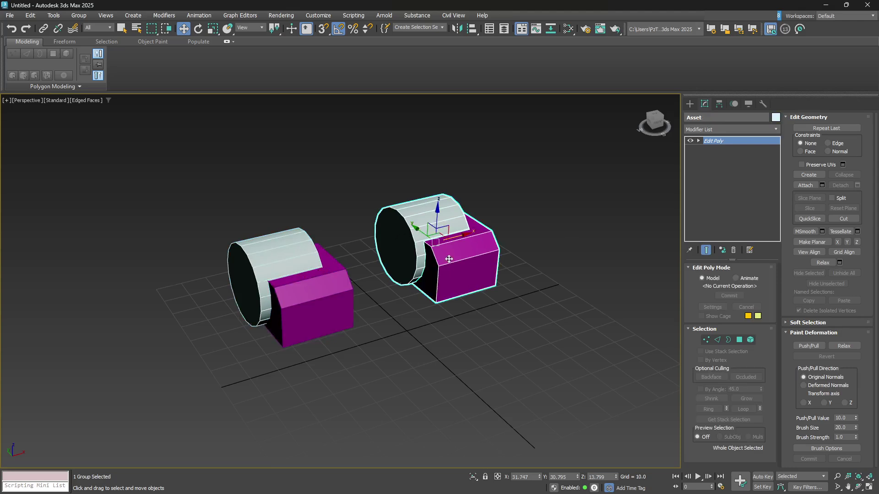
scroll(422, 282, "up", 1)
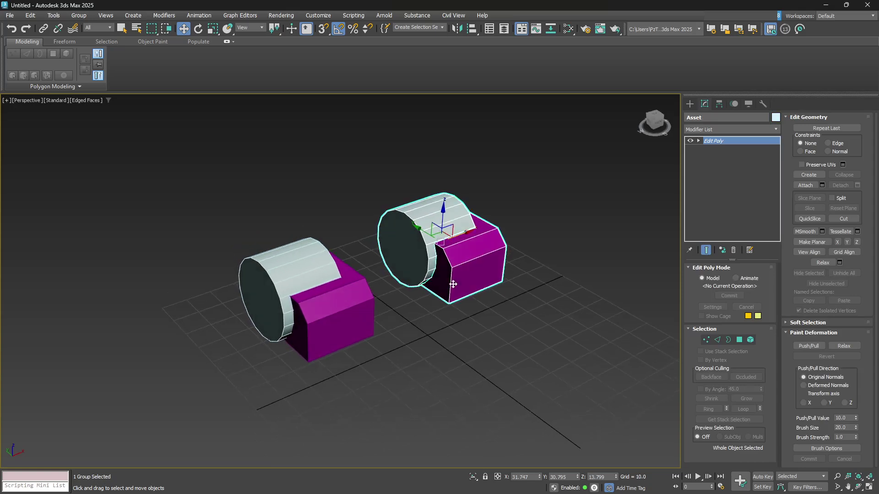
left_click(312, 294)
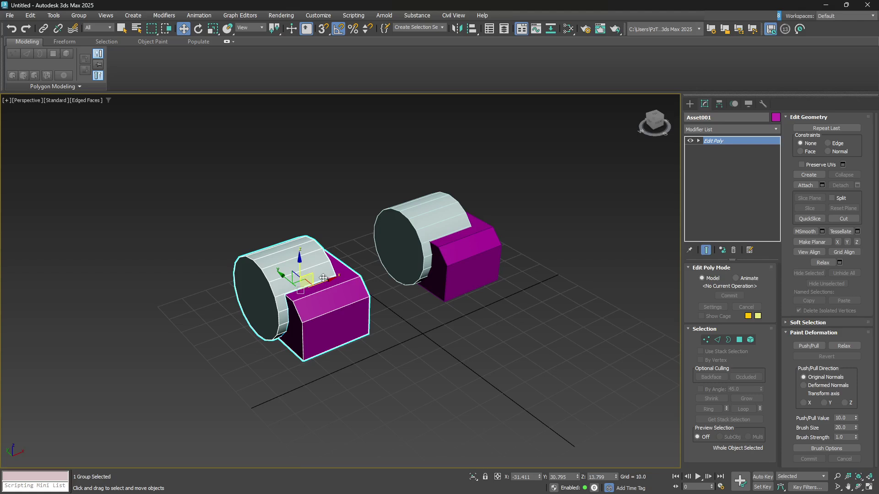
left_click(402, 257)
left_click(329, 290)
left_click(717, 340)
left_click(306, 333)
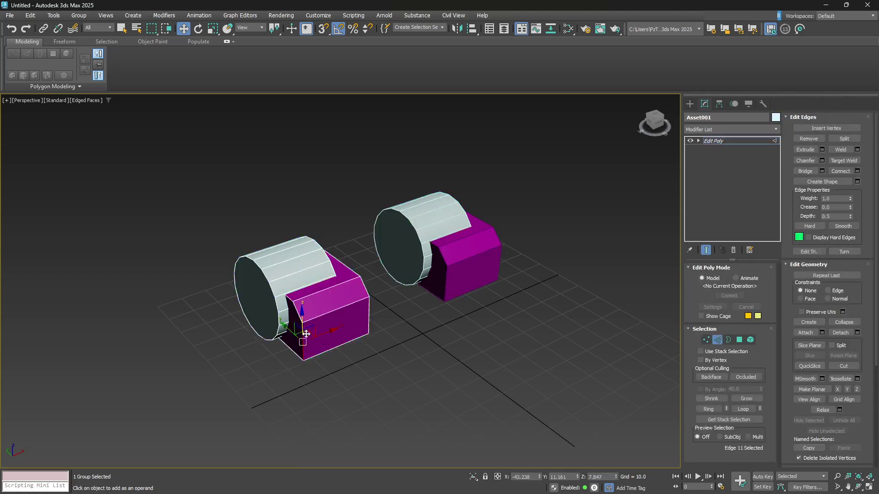
left_click(717, 340)
left_click(417, 337)
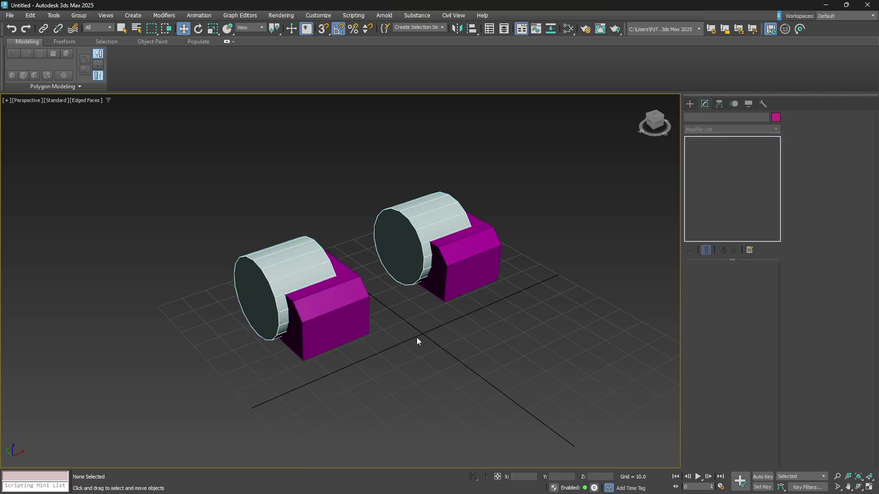
middle_click_drag(438, 331, 410, 295)
Step: Clone Asset toward the front as a Reference named Asset002, then select it
left_click(423, 197)
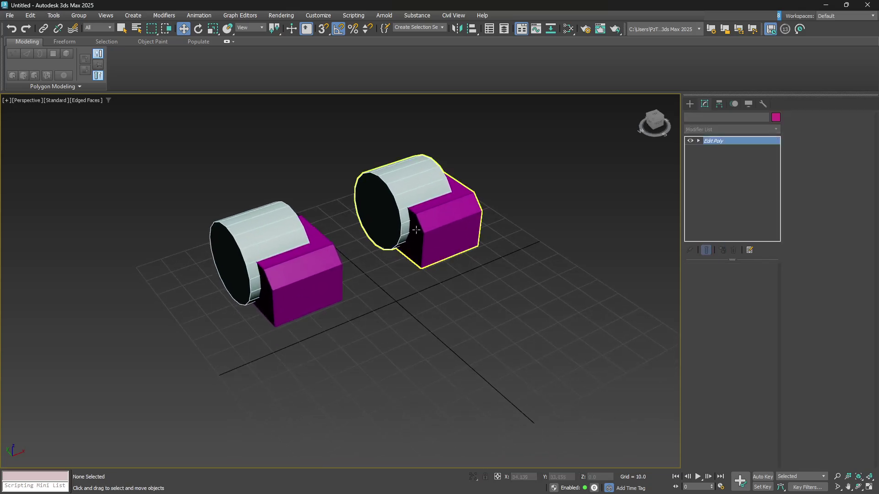
mouse_move(423, 198)
left_mouse_down("shift")
mouse_move(413, 301)
mouse_move(369, 307)
mouse_move(386, 319)
left_mouse_up("shift")
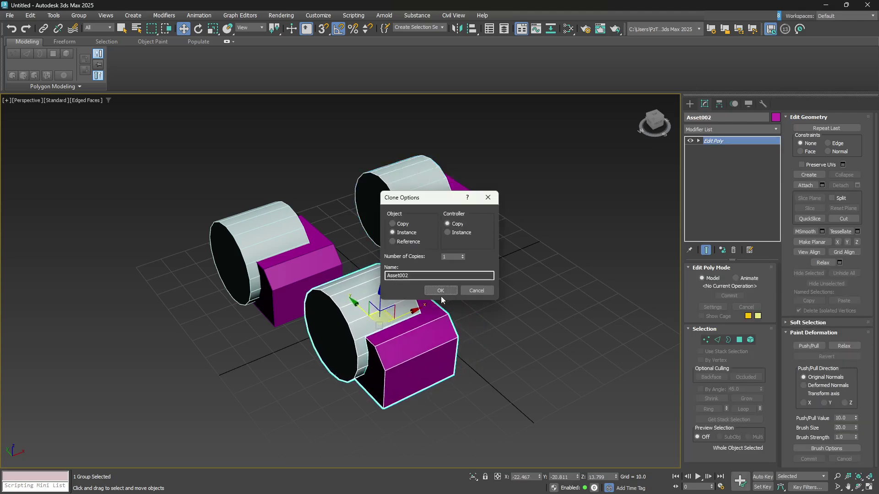
left_click(406, 242)
left_click(456, 290)
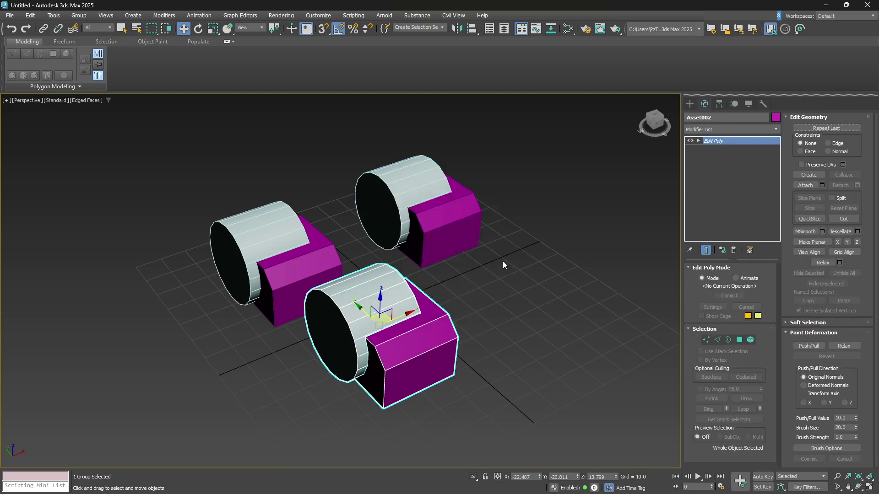
left_click(431, 213)
left_click(311, 242)
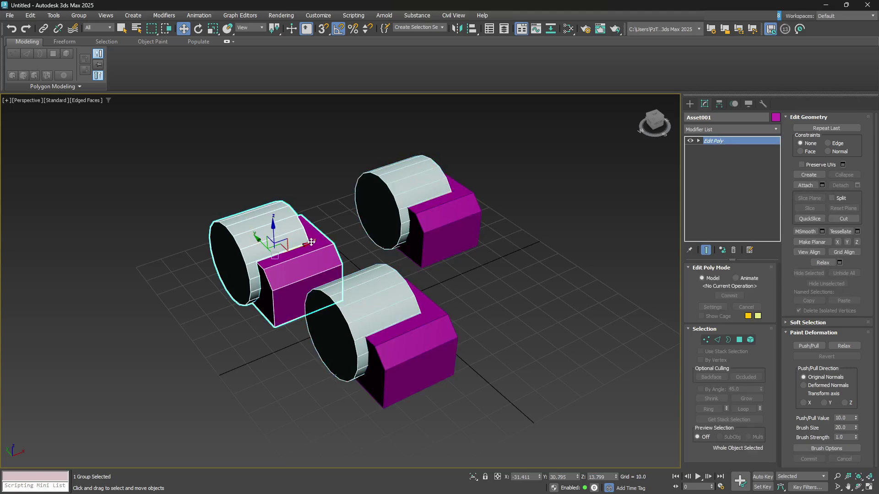
left_click(417, 334)
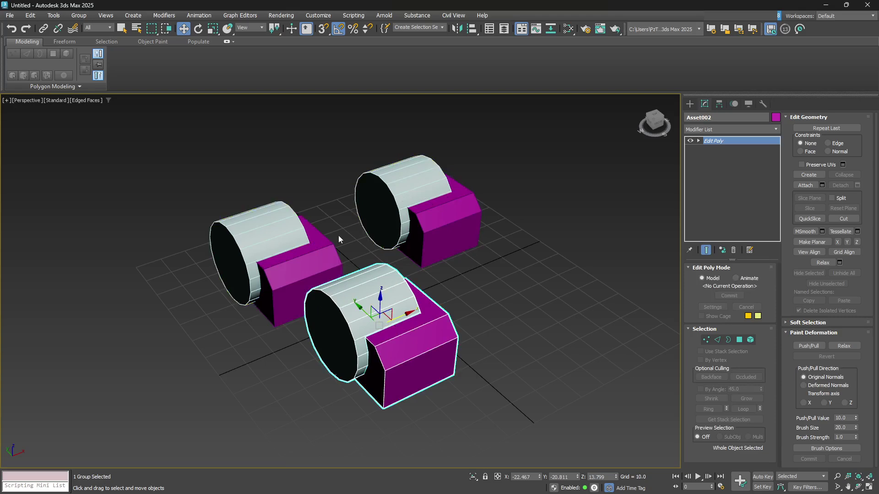
middle_click_drag(476, 304, 418, 295)
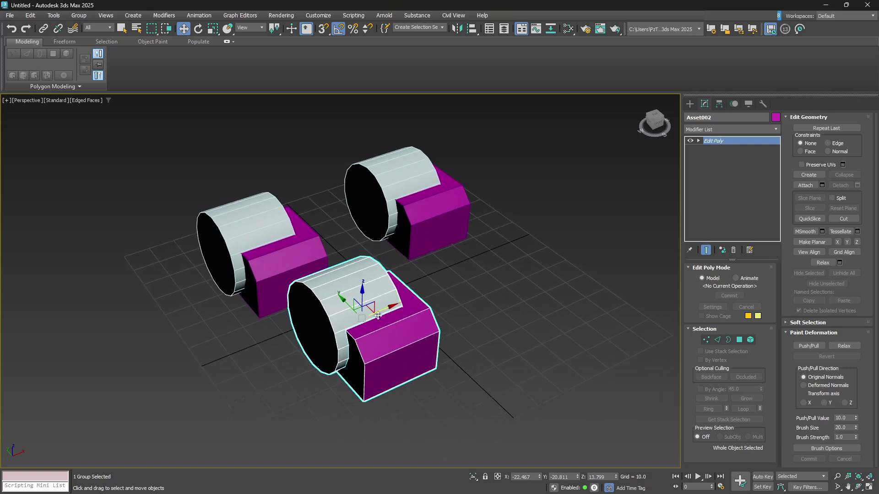
Step: Stack a second Edit Poly modifier on Asset002 and reselect it
left_click(735, 129)
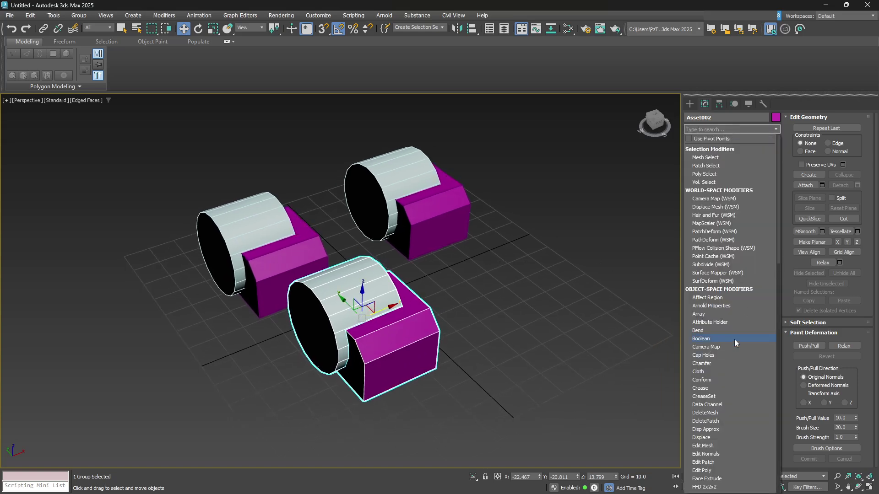
type("e")
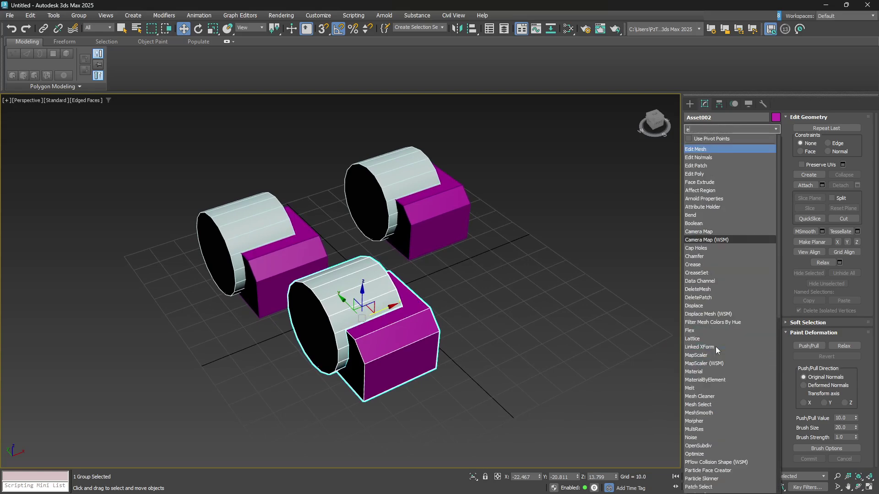
type("d")
left_click(713, 175)
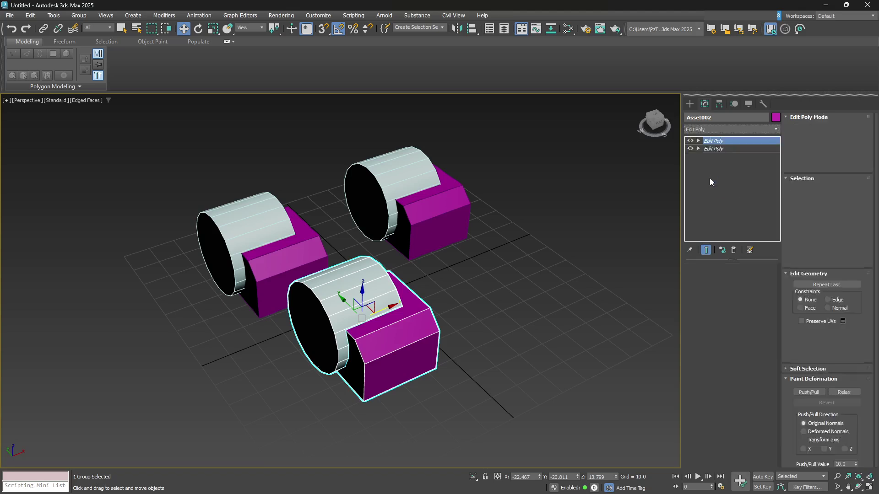
left_click(516, 298)
left_click(403, 196)
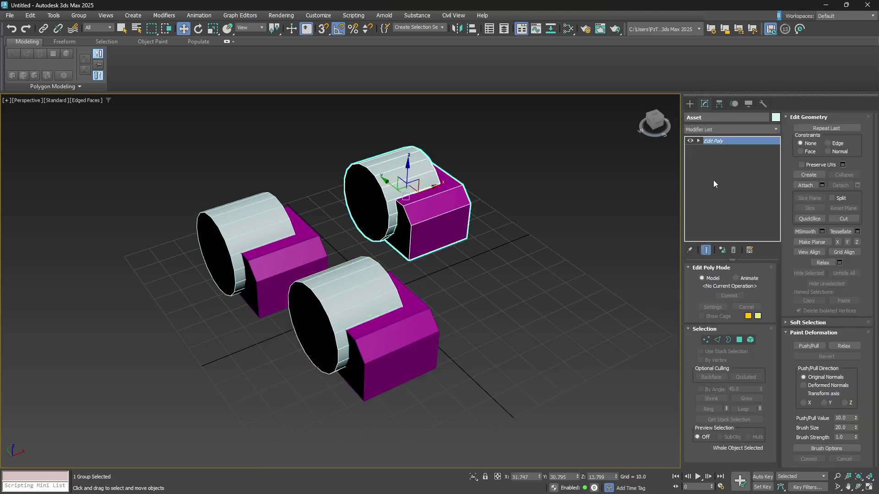
left_click(426, 348)
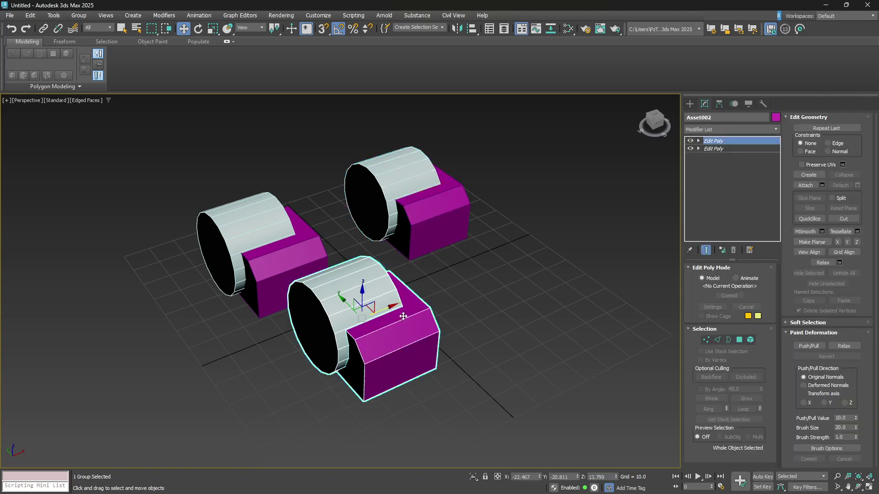
Step: Chamfer Asset002's box corner edges with amount 3.463 and 0 segments, then exit Edge mode
left_click(718, 340)
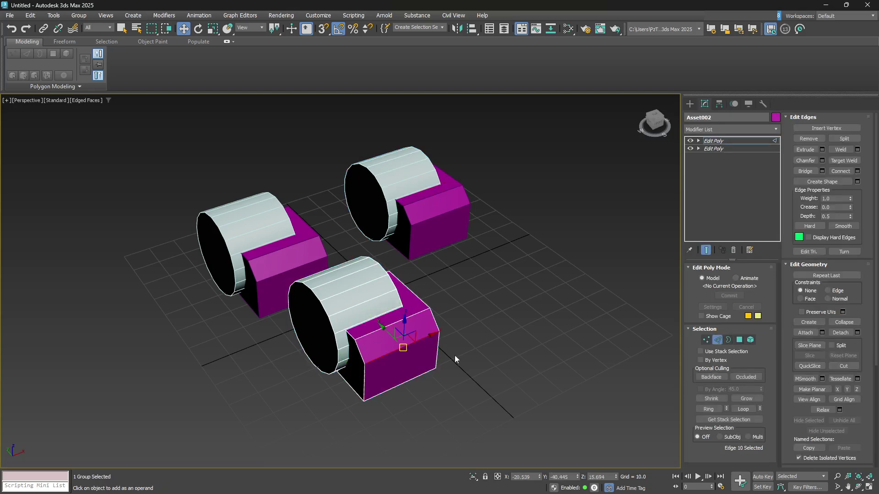
left_click(439, 345)
left_click_drag(440, 344, 429, 315)
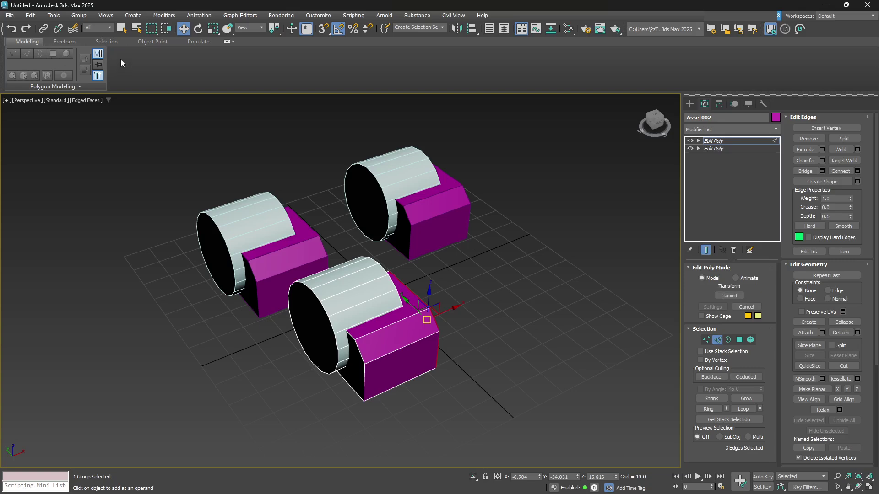
left_click(822, 160)
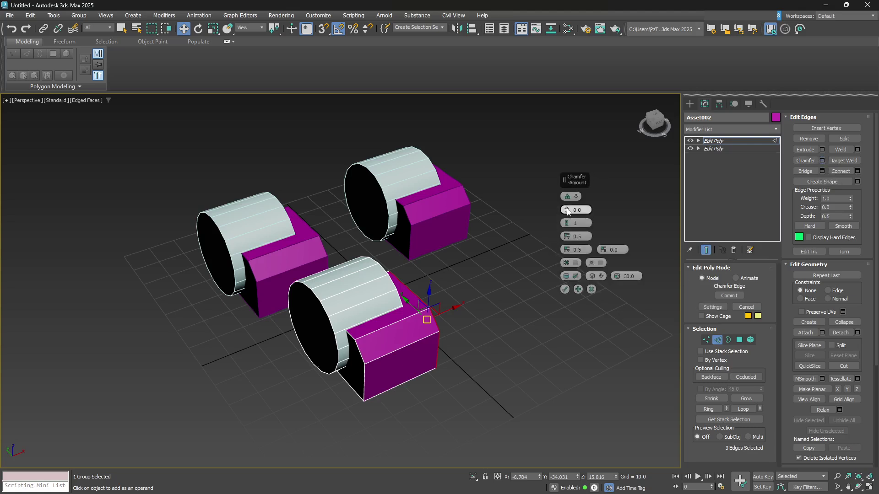
left_click_drag(567, 209, 567, 231)
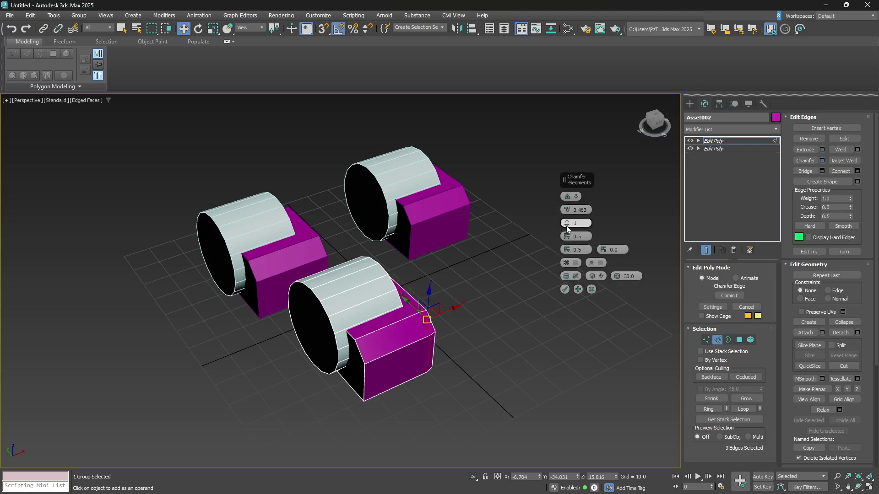
middle_click_drag(451, 326, 471, 298, "alt")
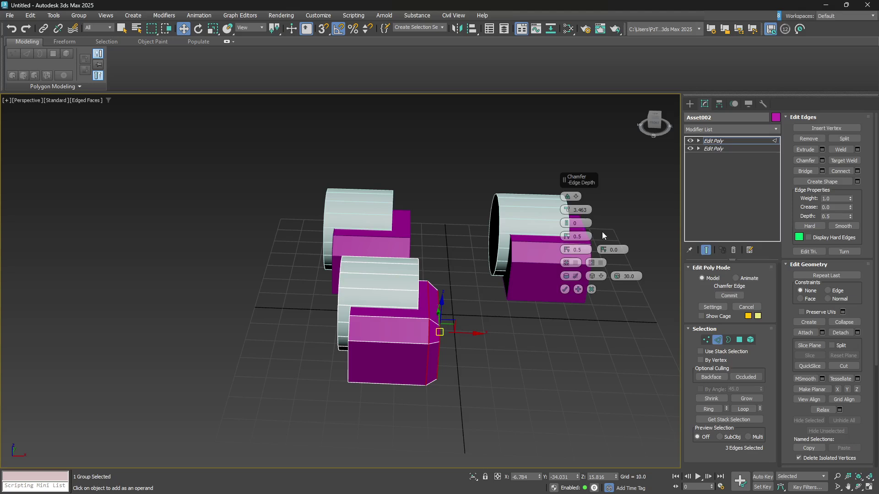
left_click(565, 289)
key("ctrl+z")
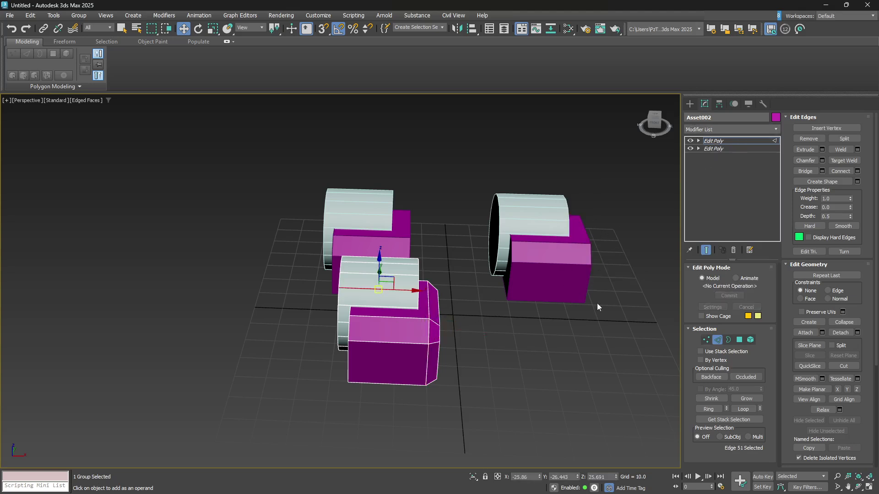
left_click(718, 340)
Step: Select the right object Asset, viewing it from a new angle
left_click(543, 358)
left_click(552, 284)
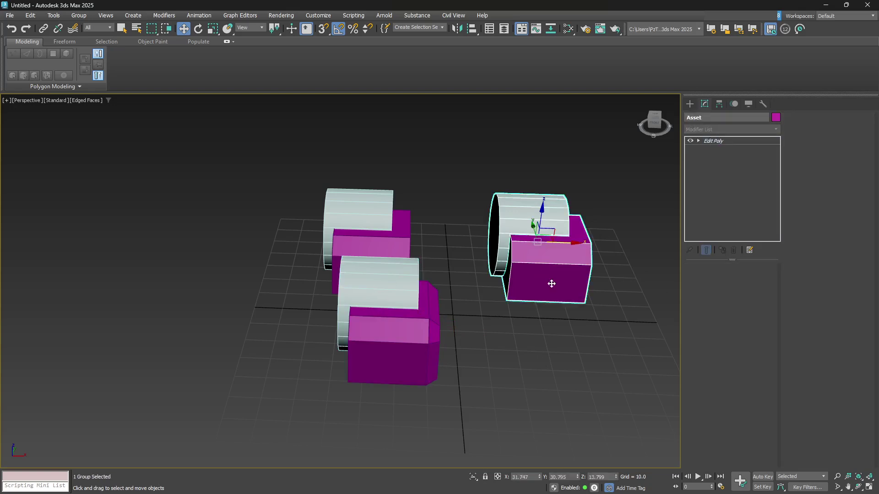
middle_click_drag(551, 284, 514, 313, "alt")
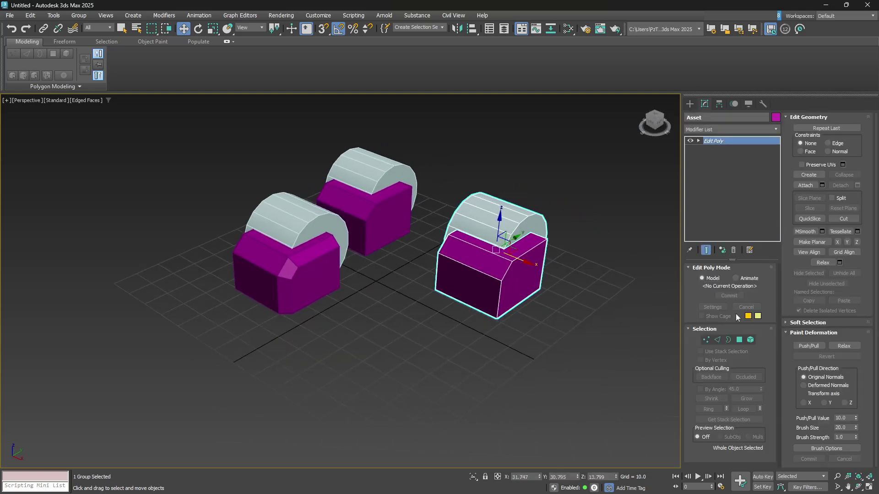
left_click(739, 340)
left_click(510, 290)
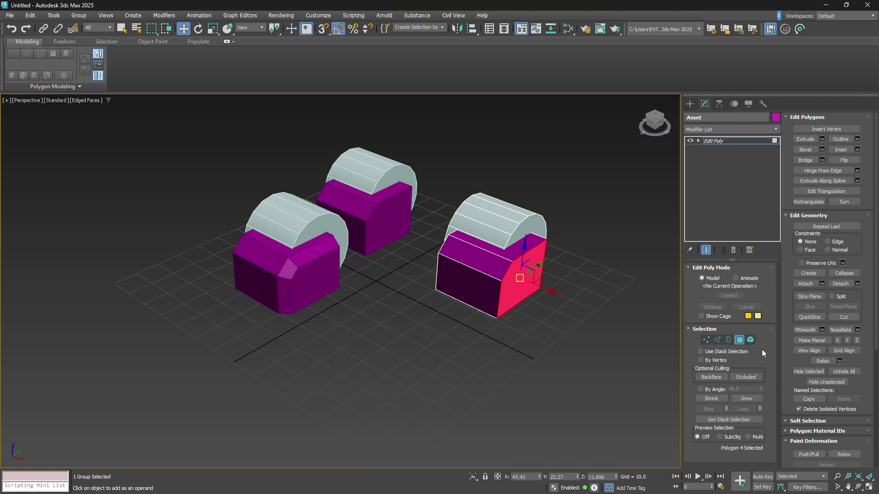
left_click(740, 339)
left_click(293, 275)
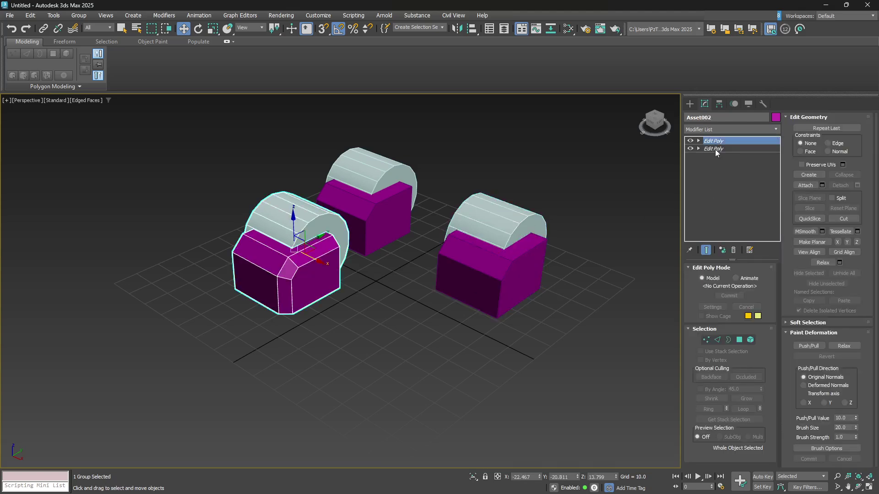
left_click(524, 265)
Step: Push the right box's end face out along X, then select the half-cylinder end cap
left_click(739, 340)
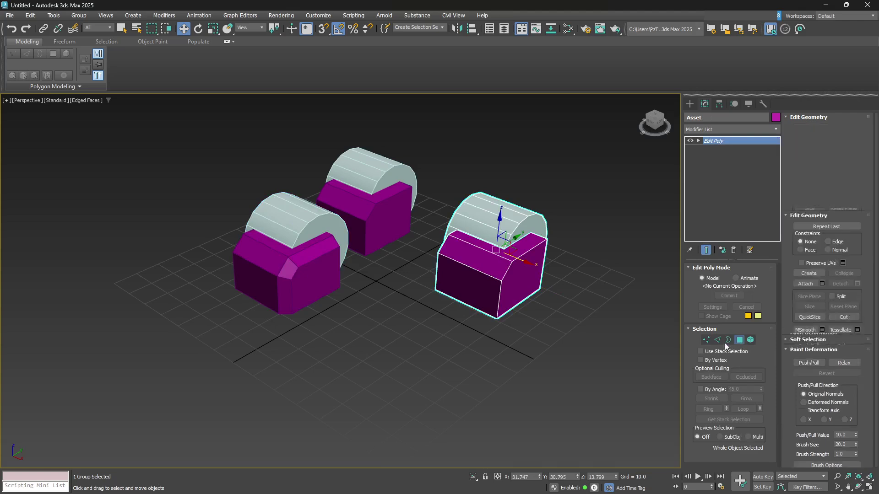
left_click(523, 287)
left_click_drag(553, 291, 571, 295)
left_click(535, 229)
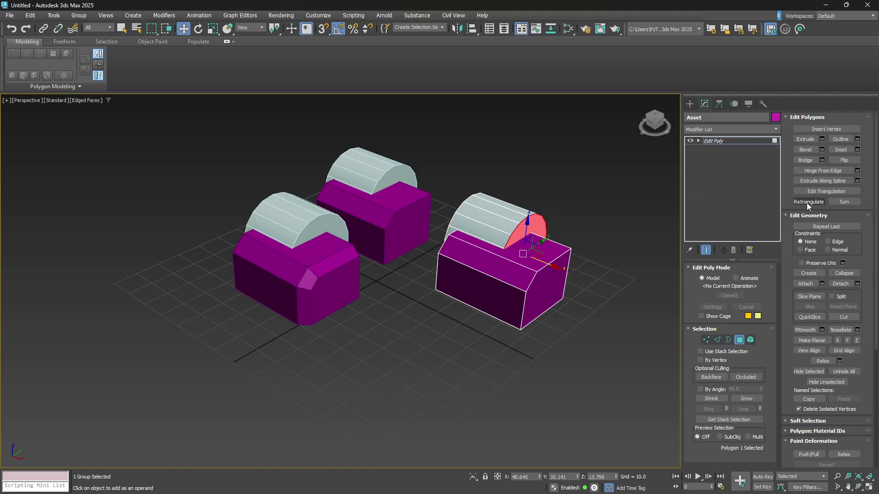
scroll(820, 291, "down", 1)
scroll(820, 280, "up", 1)
Step: Chamfer the half-cylinder edges with amount 2.904, then exit Edge mode and deselect
left_click(717, 340)
left_click(822, 161)
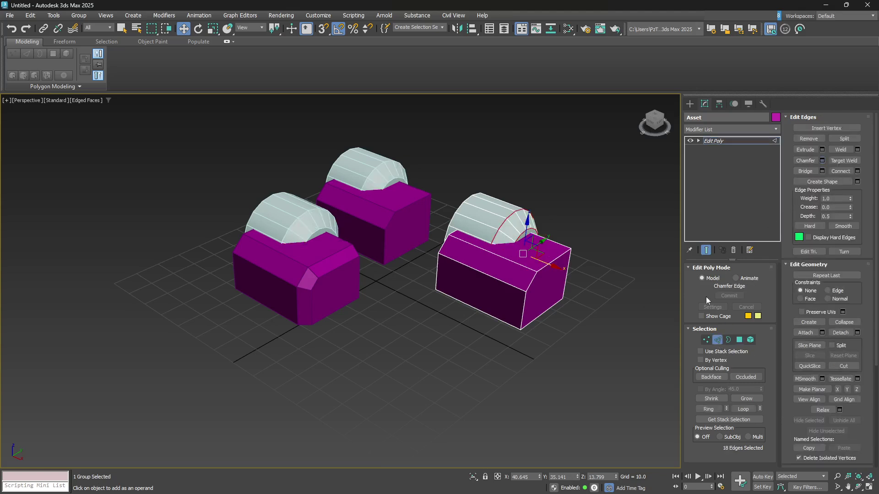
left_click_drag(567, 212, 568, 225)
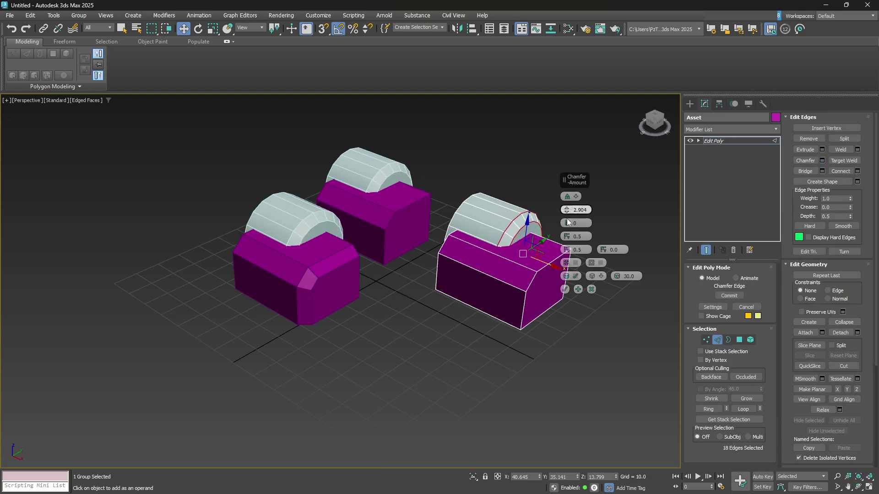
left_click(565, 290)
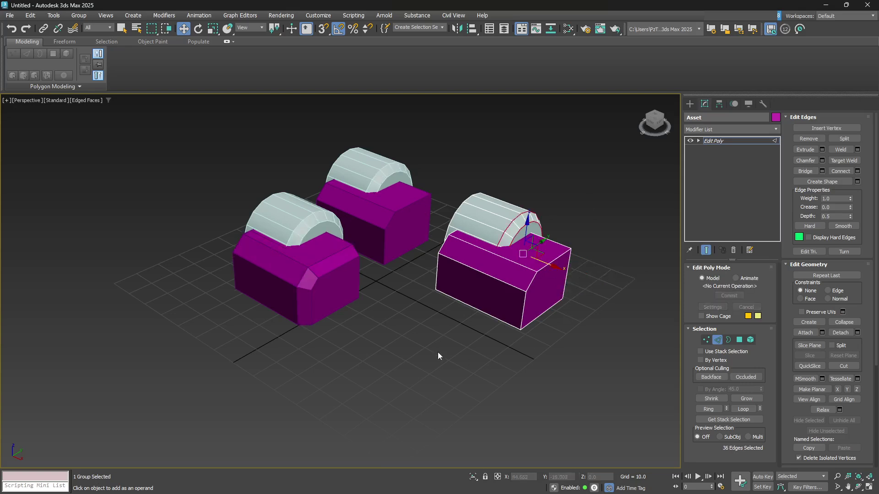
middle_click_drag(438, 353, 654, 340, "alt")
left_click(721, 341)
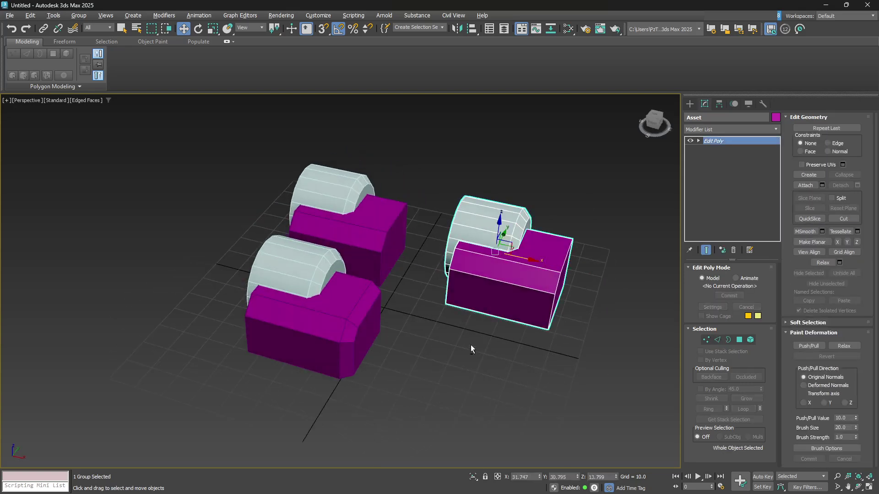
middle_click_drag(471, 345, 533, 302, "alt")
left_click(594, 329)
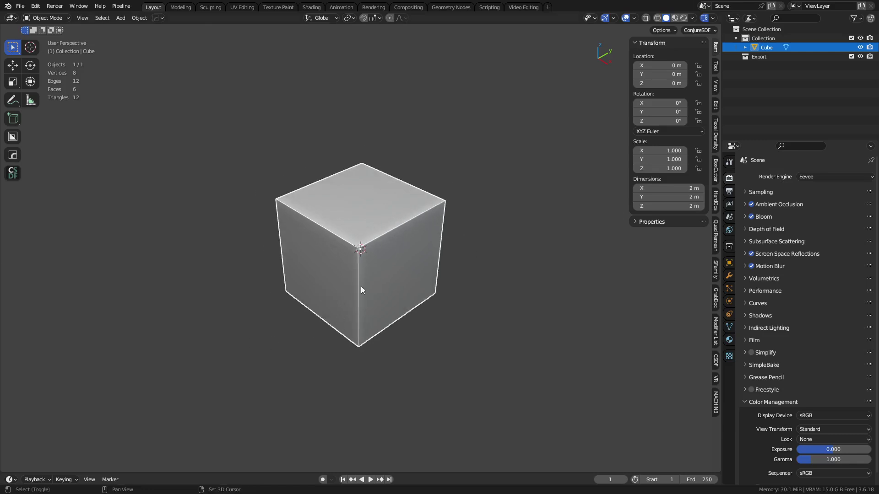
Step: Add a cylinder rotated 90° about X so it lies on its side
key("shift+a")
mouse_move(363, 289)
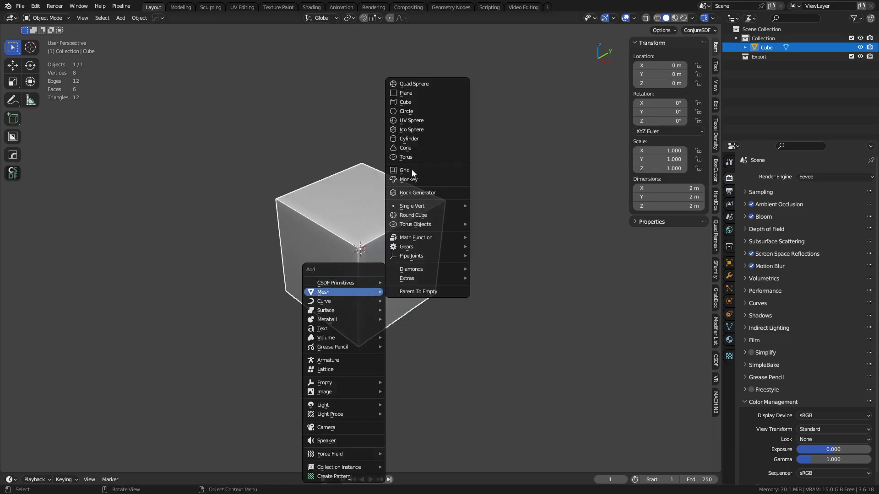
left_click(425, 138)
type("rx")
type("90")
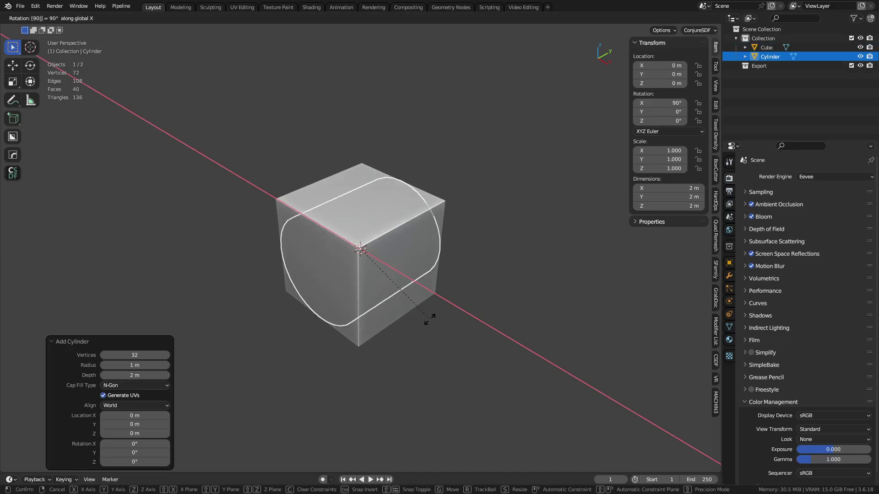
key("Return")
Step: Raise the cylinder along Z to 0.69288 m against the cube, and add the Cube to the selection
key("g")
key("shift+z")
key("z")
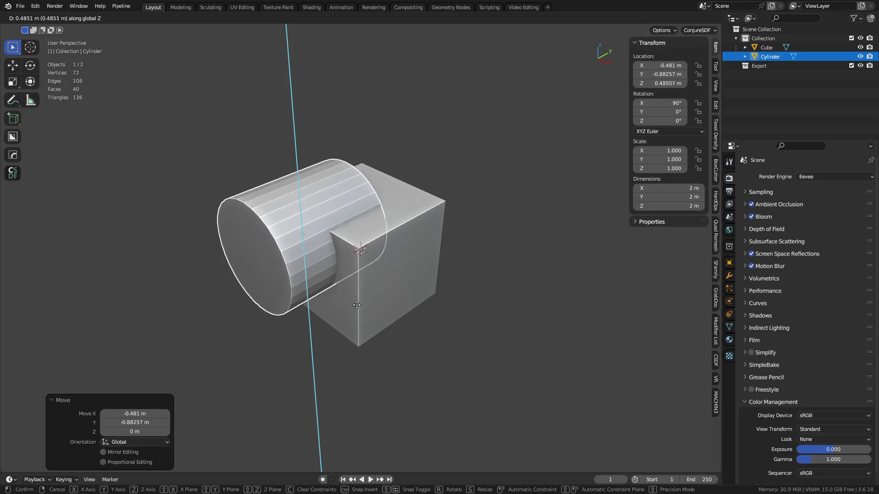
left_click(358, 300)
mouse_move(447, 312)
middle_mouse_down()
mouse_move(400, 303)
mouse_move(424, 295)
mouse_move(435, 306)
middle_mouse_up()
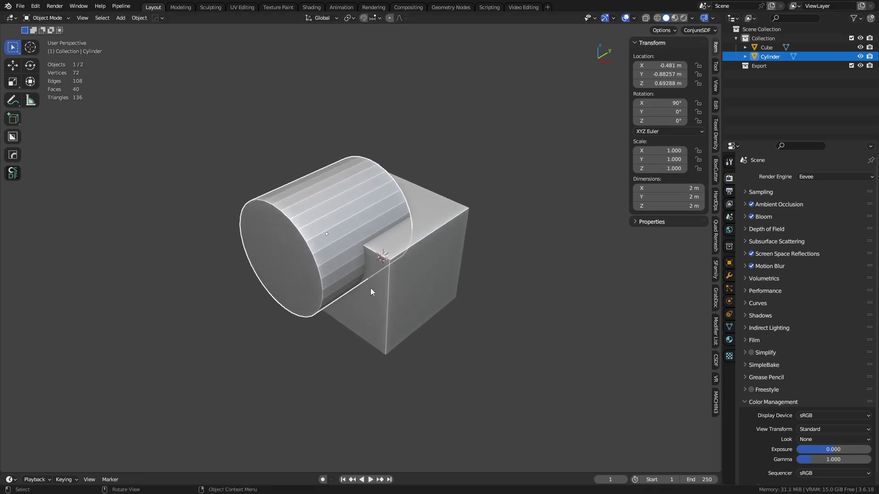
left_click(396, 298, "shift")
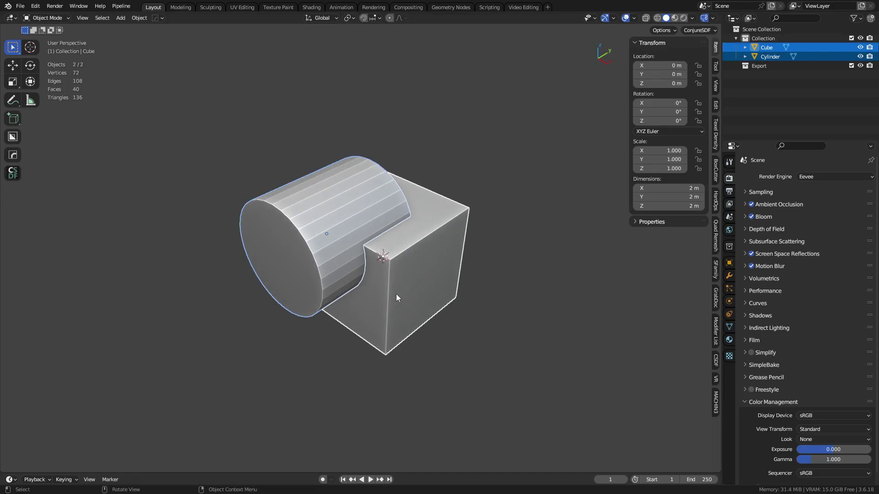
Step: Add a Plain Axes Empty with a radius of 2.85 m
left_click(414, 284)
left_click(484, 288)
key("shift+a")
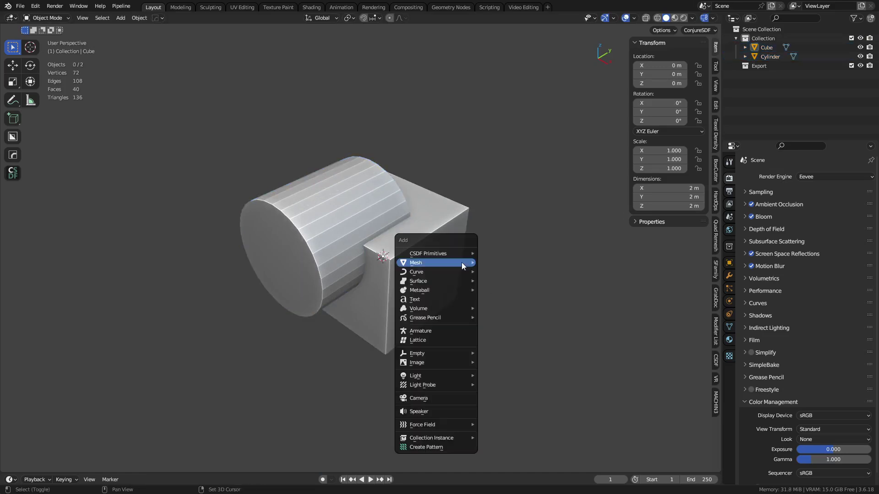
mouse_move(447, 353)
left_click(496, 356)
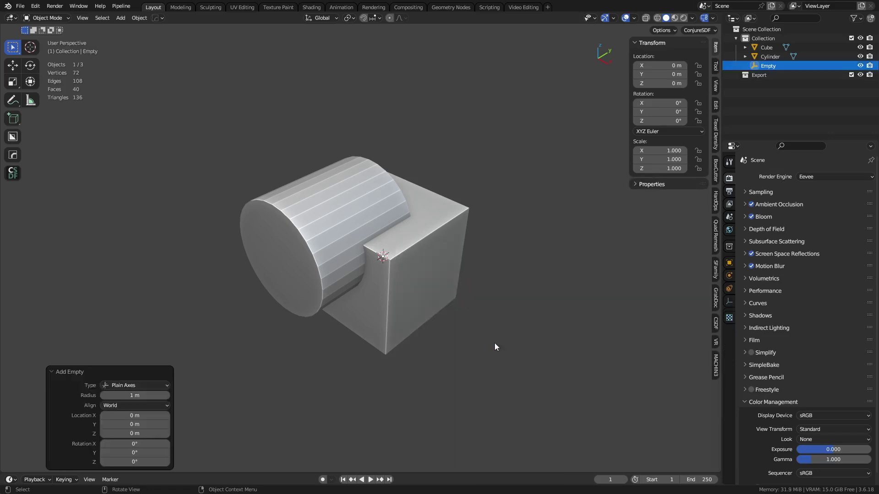
left_click_drag(147, 395, 173, 387)
Step: Parent the Cylinder and Cube to the Empty with Object (Keep Transform)
left_click(329, 235, "shift")
left_click(395, 271, "shift")
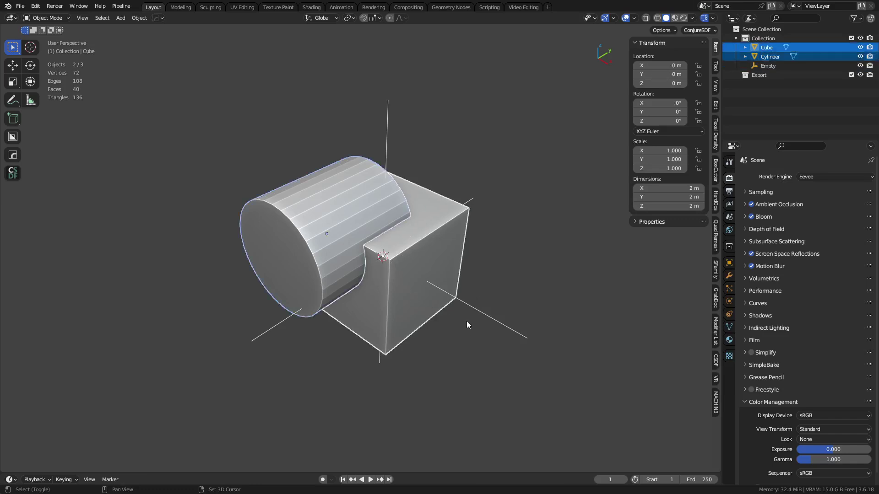
left_click(475, 310, "shift")
key("ctrl+p")
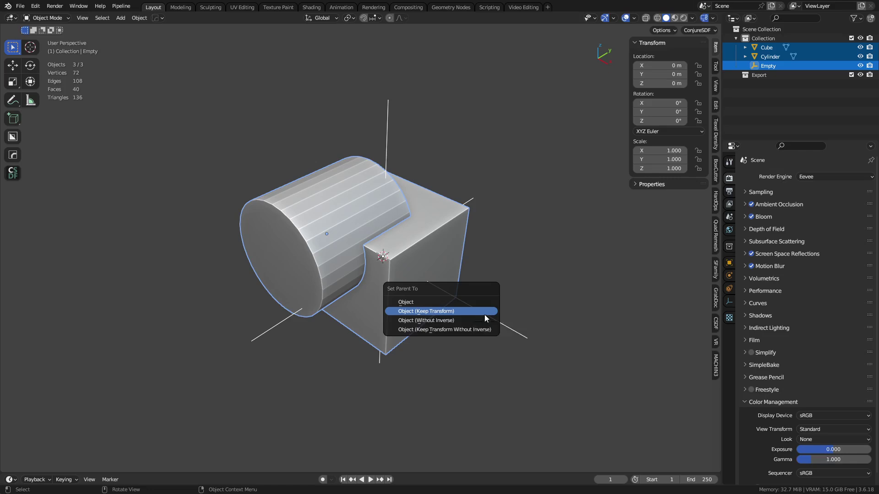
left_click(485, 315)
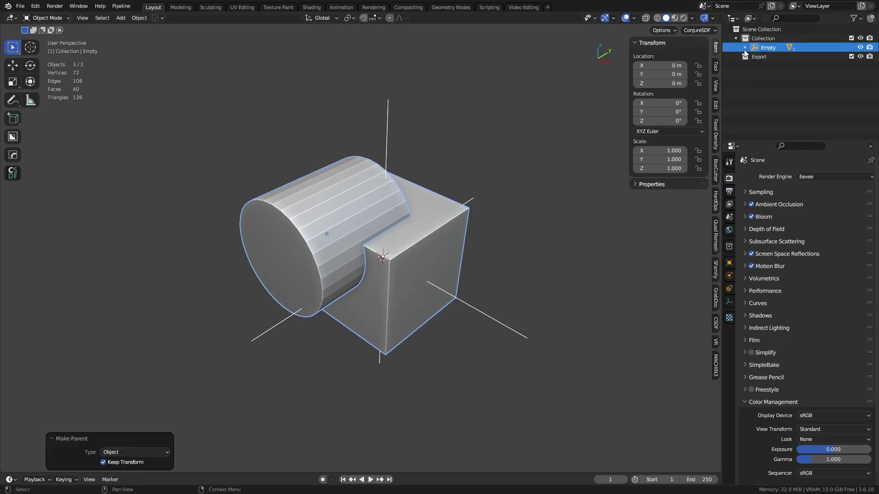
left_click(745, 49)
Step: Select the Empty in the Outliner and try a rotation, then cancel it
left_click(777, 65)
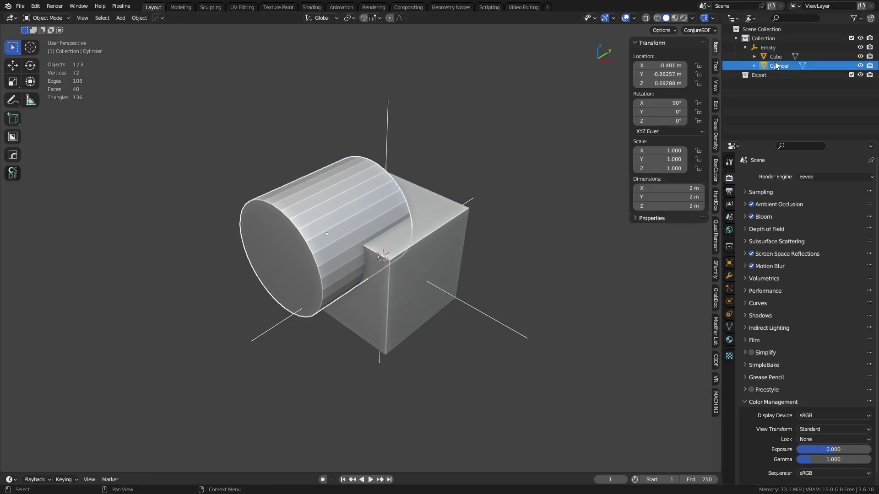
left_click(776, 48)
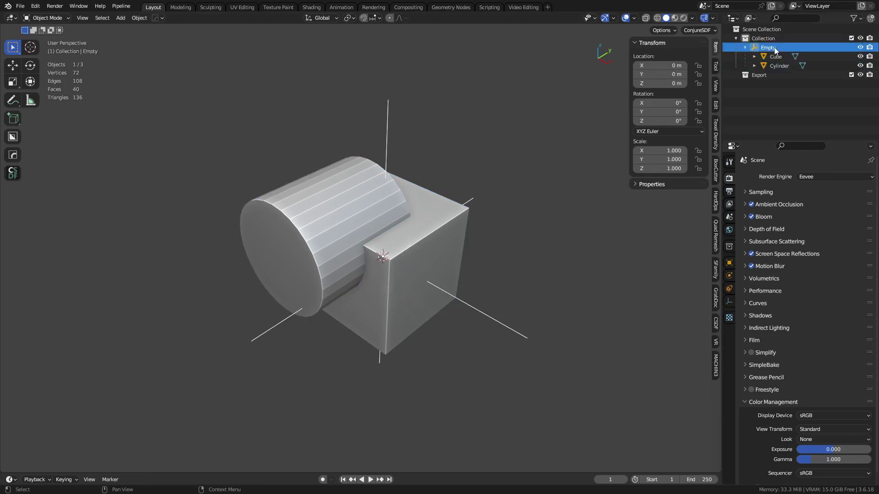
key("r")
key("Escape")
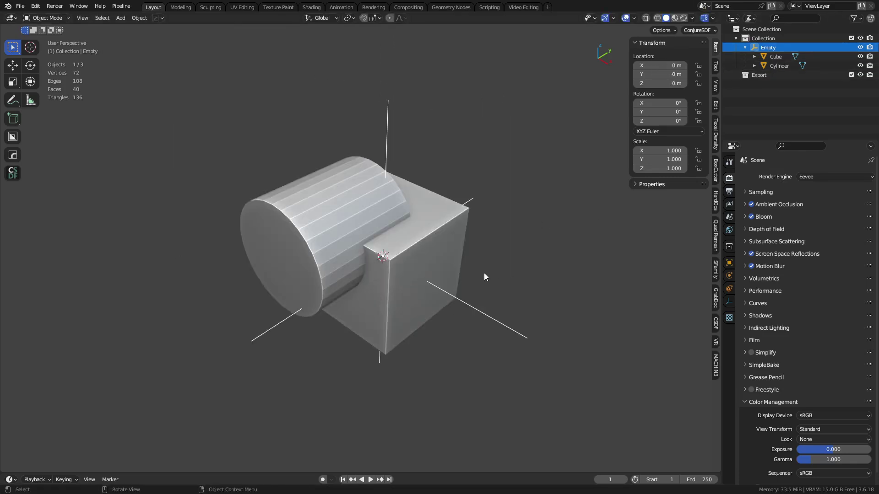
Step: Clear the parent from the Empty's children, so Cube and Cylinder sit under Collection
key("a")
key("alt+p")
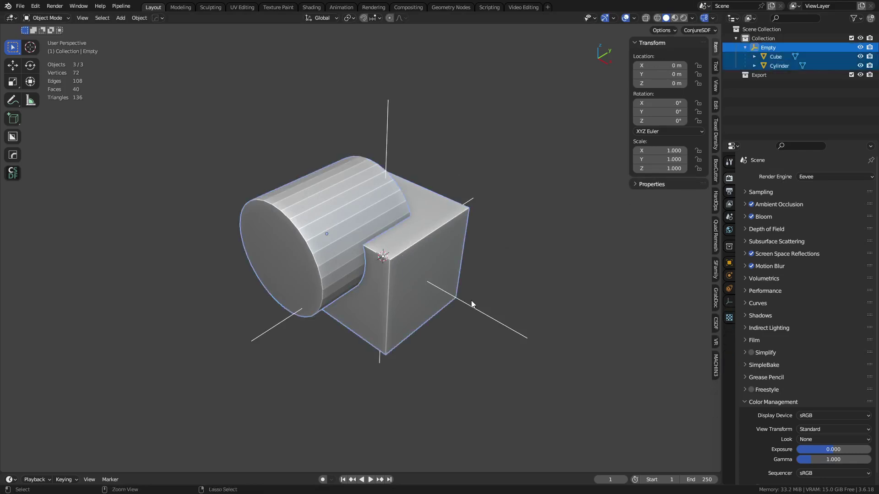
key("ctrl+z")
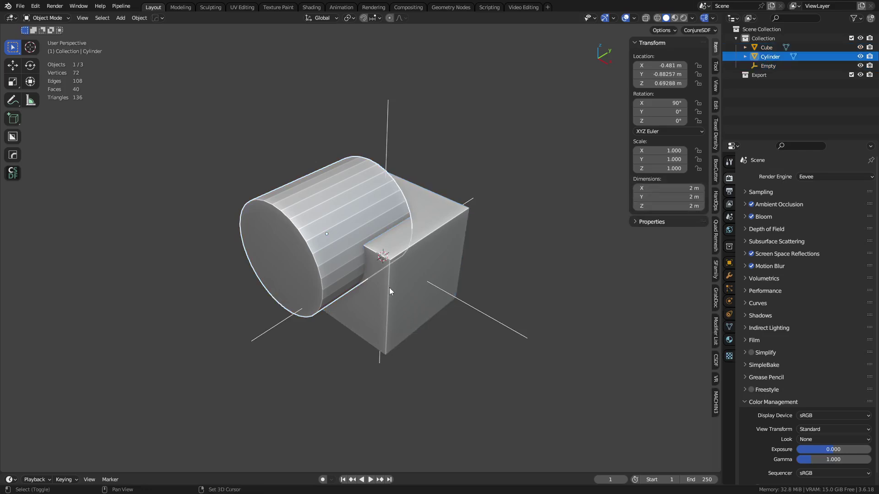
key("ctrl+shift+z")
key("ctrl+shift+z")
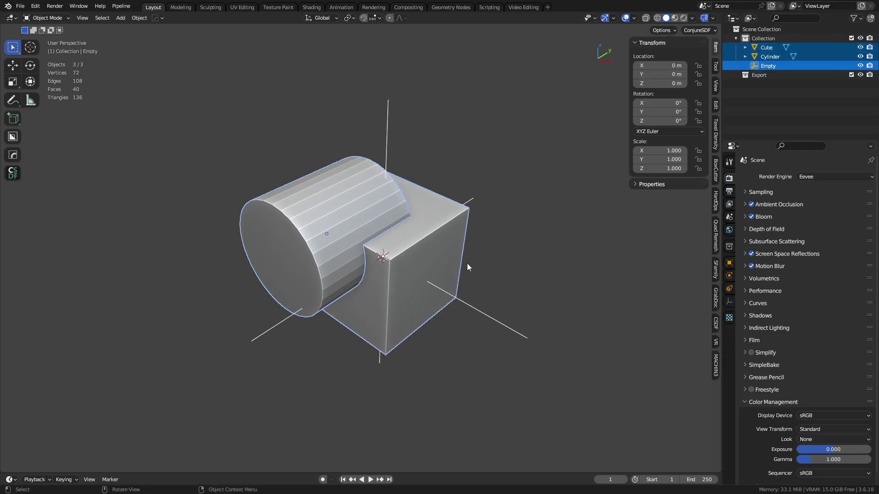
key("ctrl+z")
Step: Delete the Empty, then group Cube and Cylinder into GROUP_001 from the context menu
key("x")
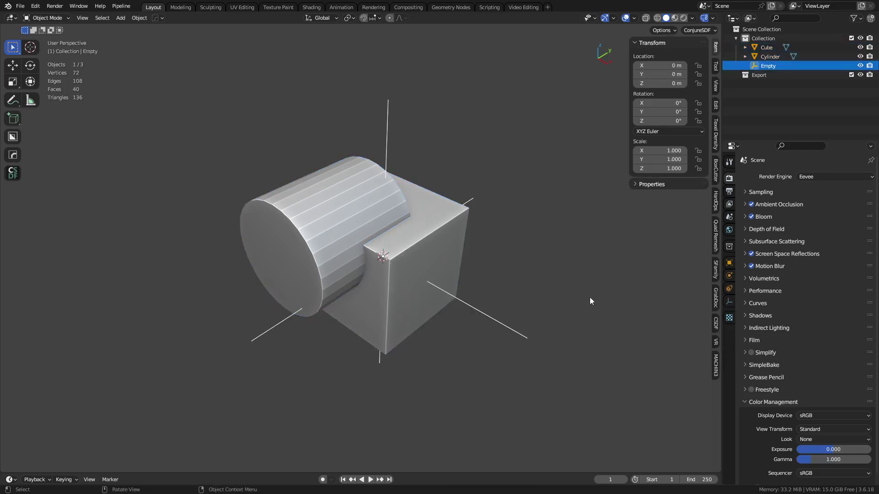
key("ctrl+z")
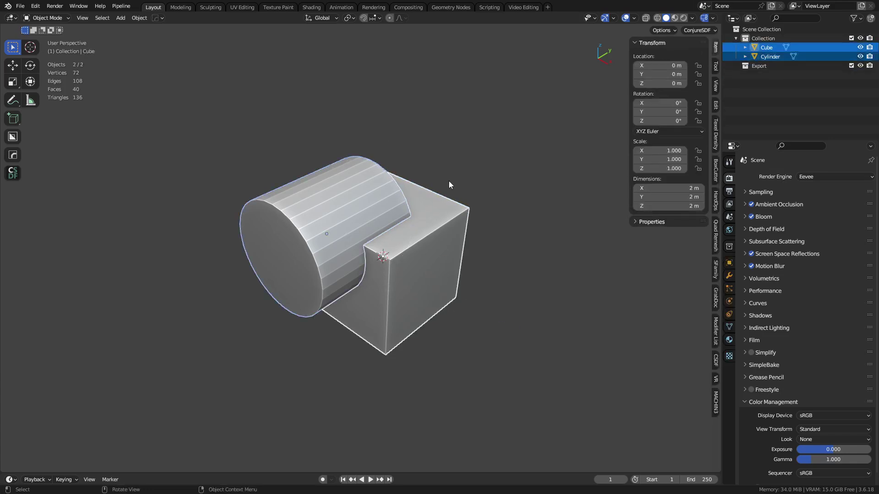
right_click(421, 185)
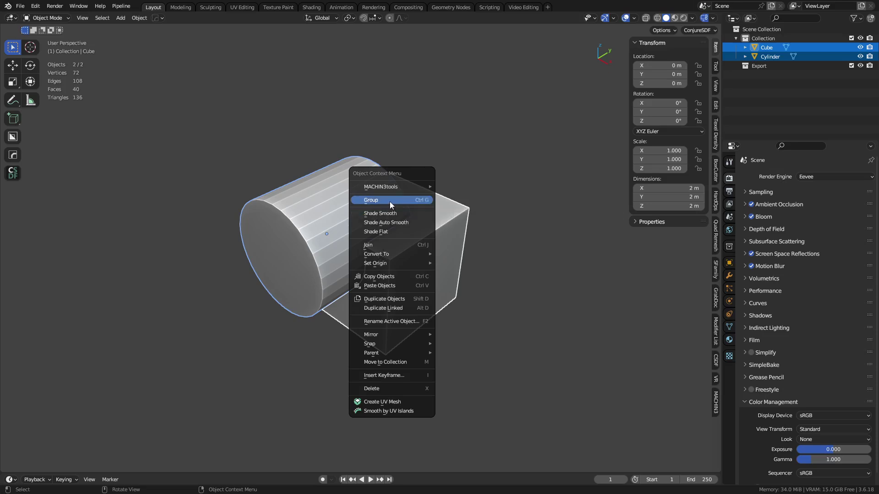
left_click(389, 203)
left_click(745, 47)
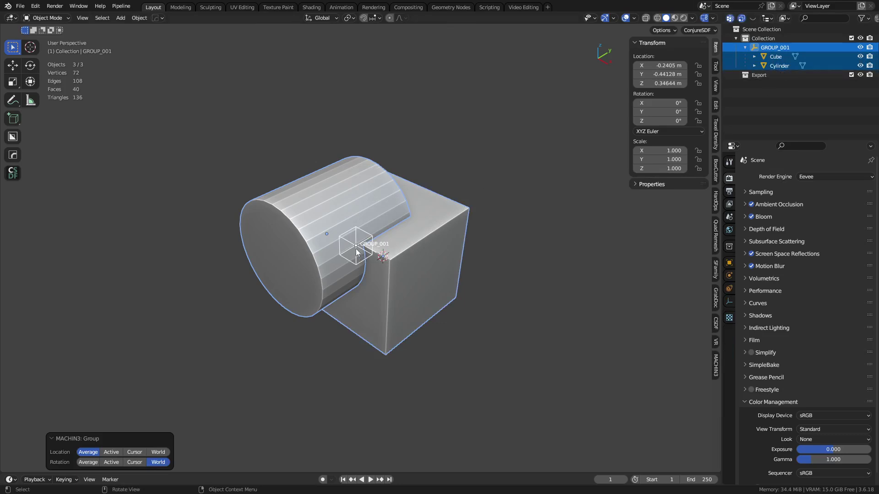
Step: Undo GROUP_001, then select Collection and the Cube
key("ctrl+z")
left_click(480, 270)
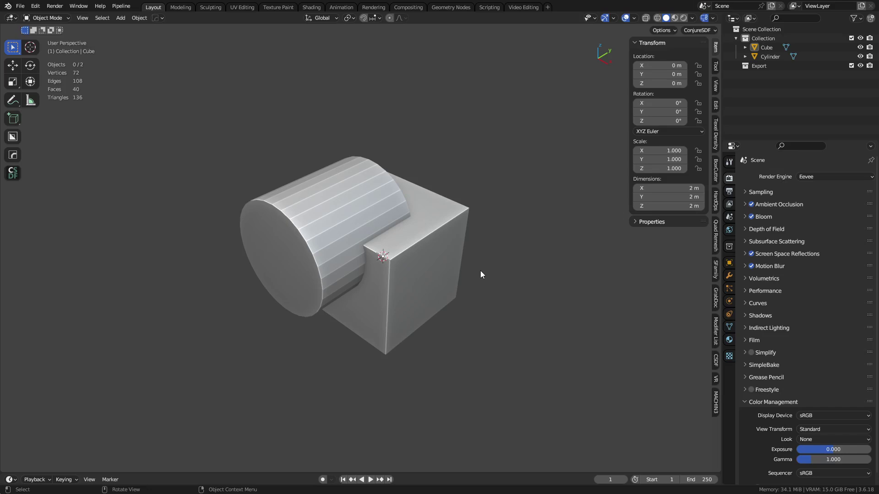
scroll(466, 287, "up", 2)
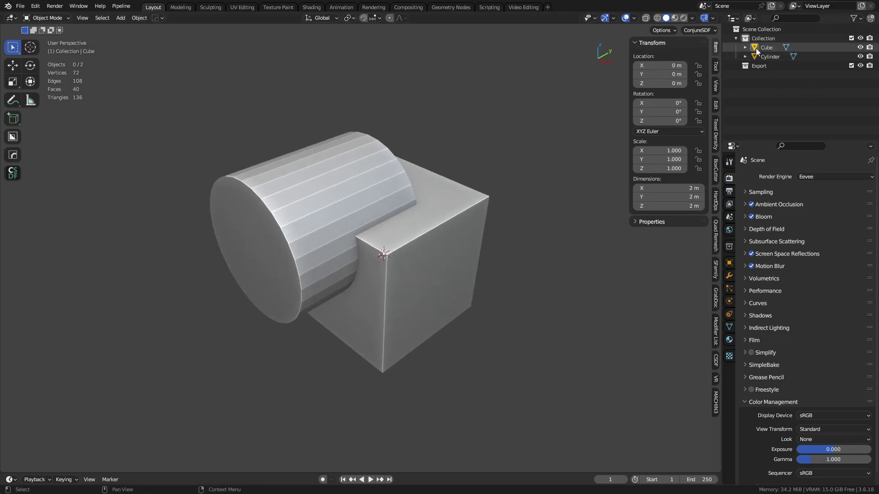
left_click(766, 39)
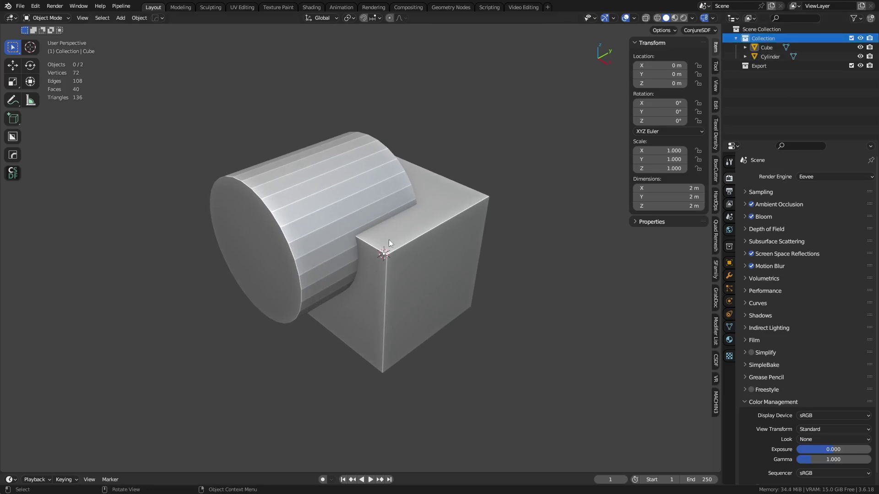
left_click(380, 227)
Step: Move the Cube and Cylinder into a new collection named Asset
left_click(307, 205, "shift")
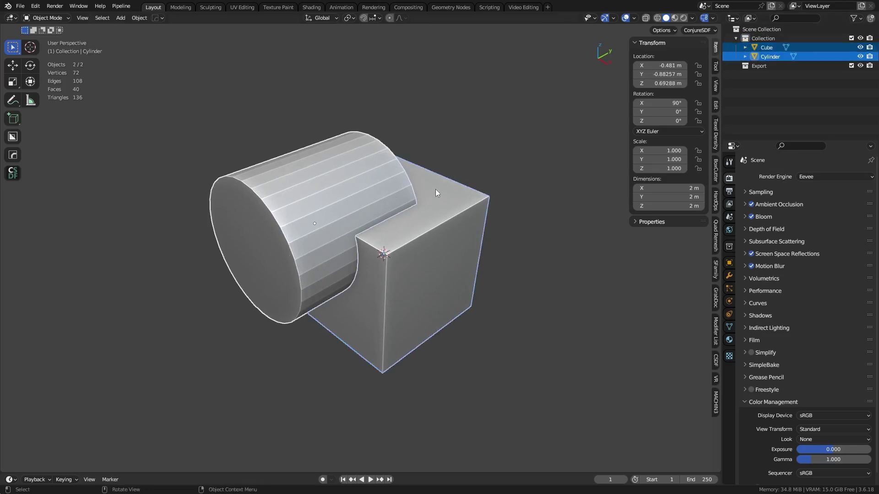
key("m")
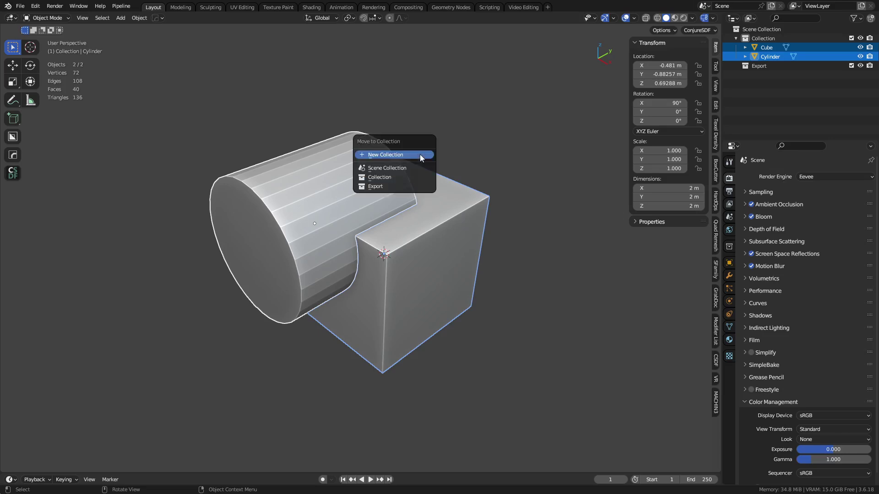
left_click(421, 156)
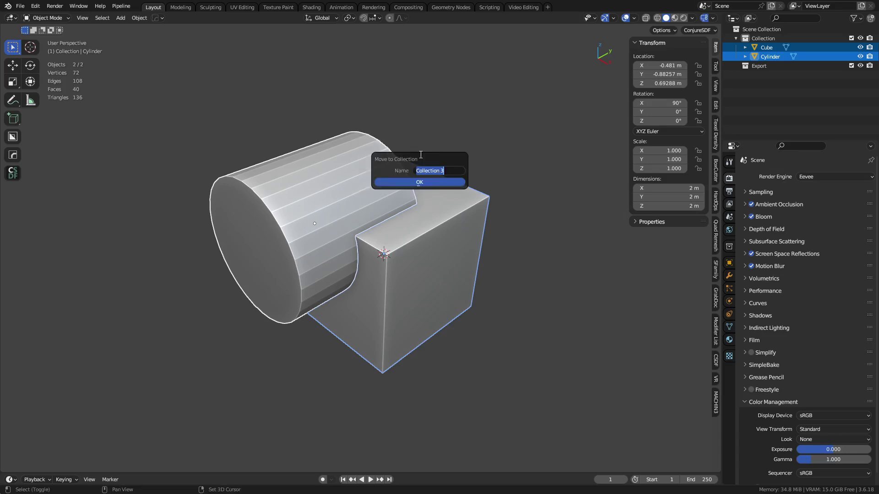
type("Asset")
key("Return")
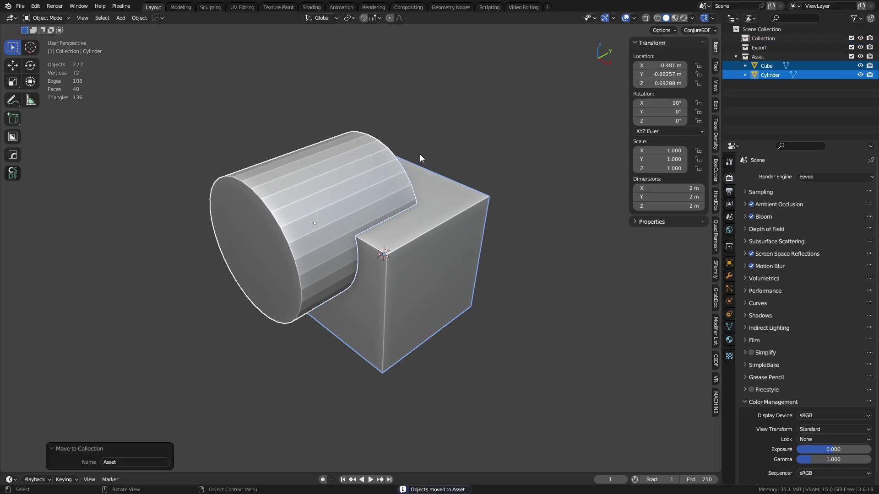
Step: Delete the empty Collection and Export collections
left_click(763, 38)
left_click(759, 47, "ctrl")
key("x")
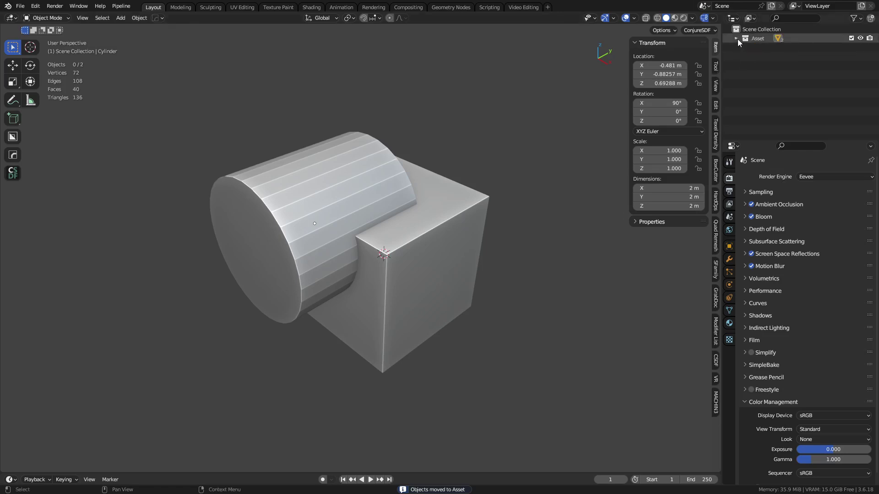
Step: Collapse the Asset collection and bring up the Collection Instance list offering Asset
left_click(762, 40)
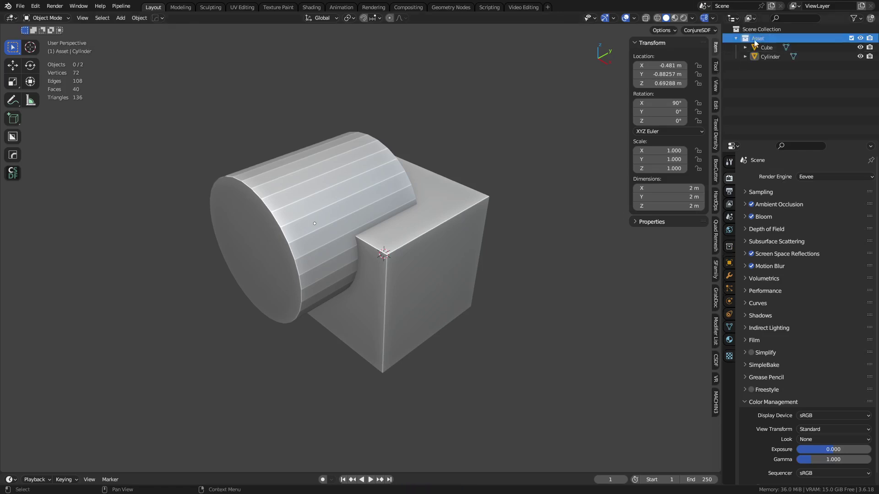
left_click(736, 38)
scroll(471, 306, "down", 4)
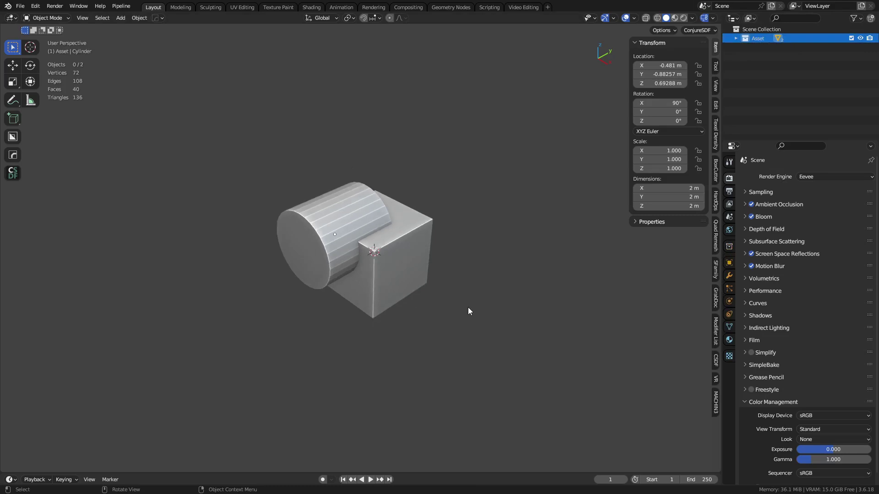
scroll(473, 303, "up", 2)
key("shift+a")
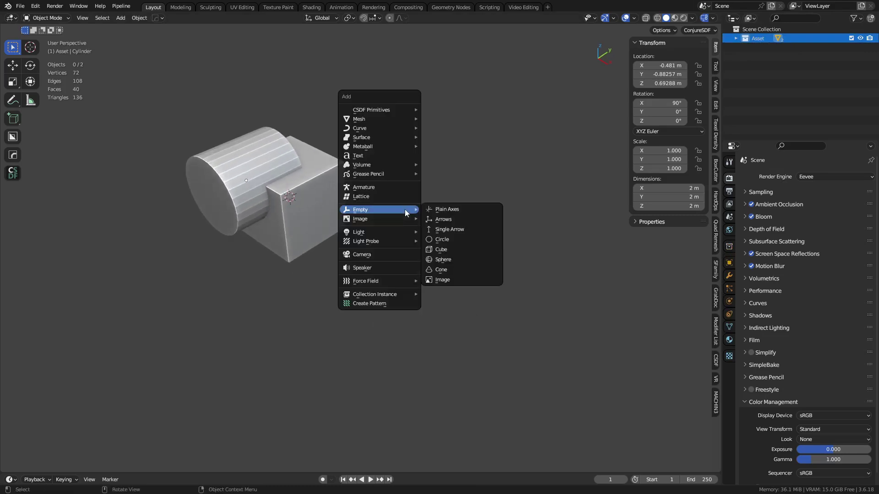
mouse_move(391, 297)
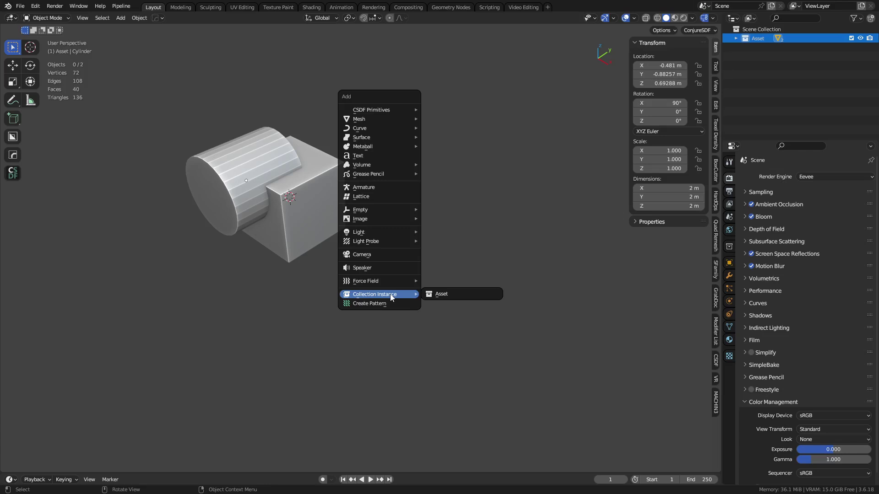
Step: Add an Asset collection instance to the right of the original and rotate it about Z
left_click(437, 293)
key("g")
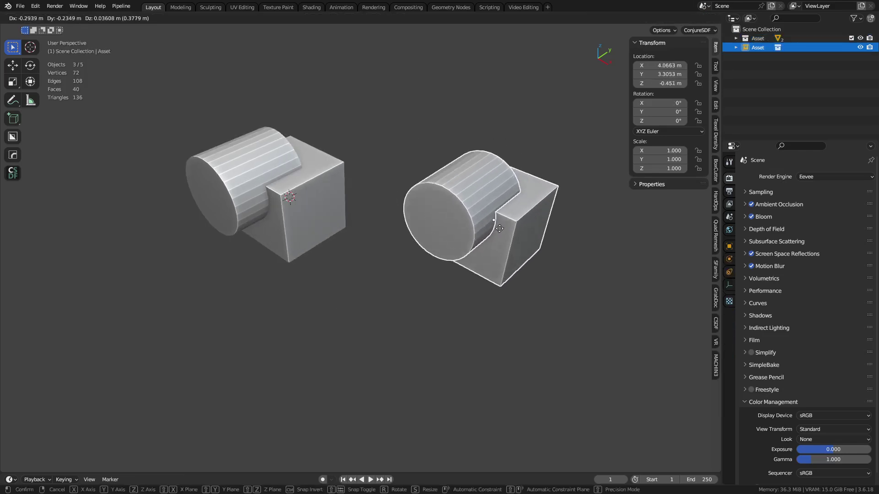
left_click(504, 220)
key("r")
key("z")
left_click(364, 300)
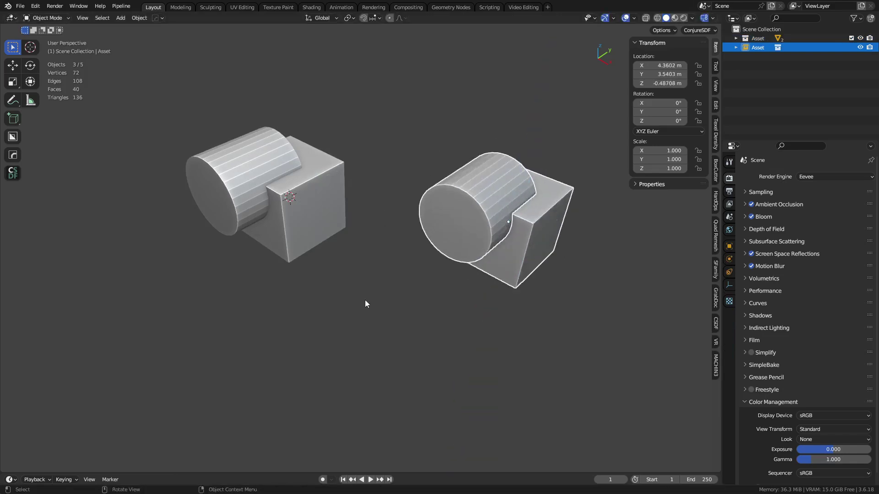
Step: Move the instance to 3.0727, 4.6277, -0.48708 m and select the original cylinder
middle_click_drag(364, 300, 476, 274)
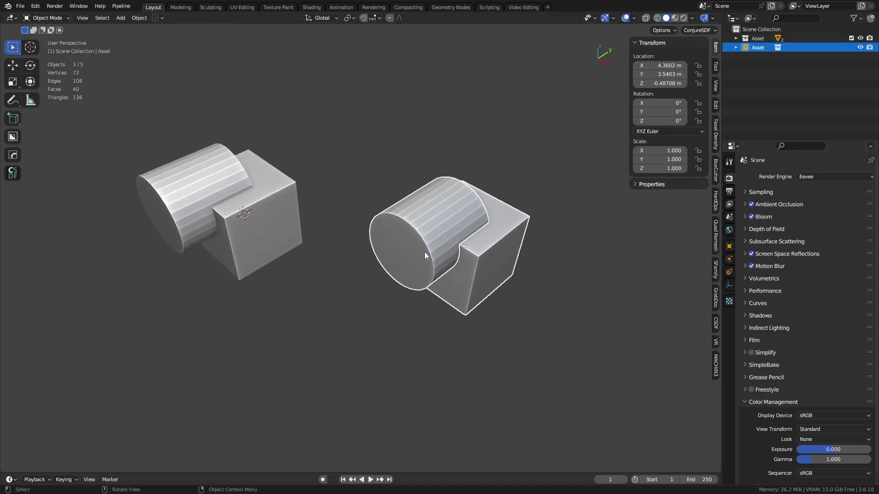
middle_click_drag(429, 264, 493, 261)
key("g")
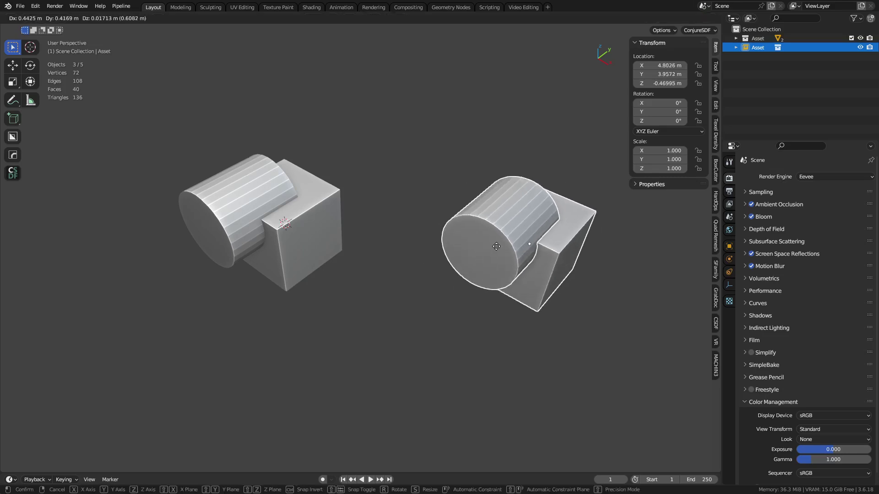
left_click(477, 271)
middle_click_drag(477, 271, 388, 257)
left_click(307, 230)
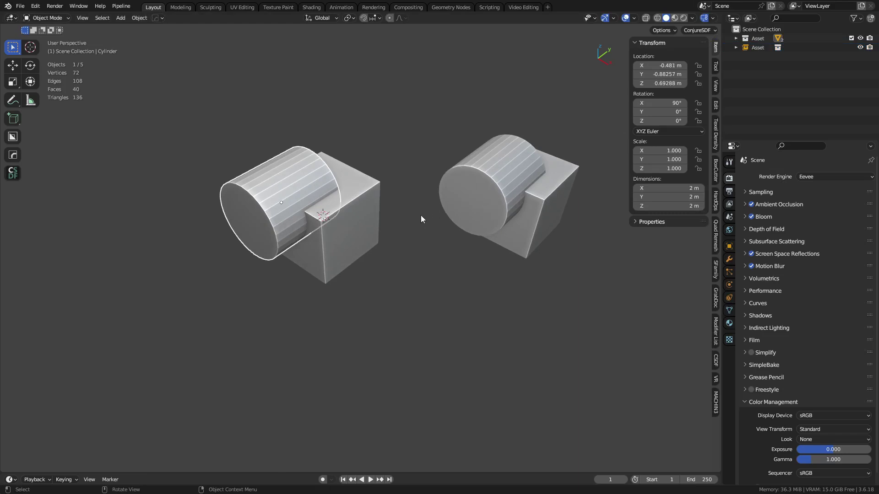
Step: Remove the instance and make a linked copy of cube and cylinder along Y to -3.7759 m
key("ctrl+z")
key("ctrl+z")
key("ctrl+z")
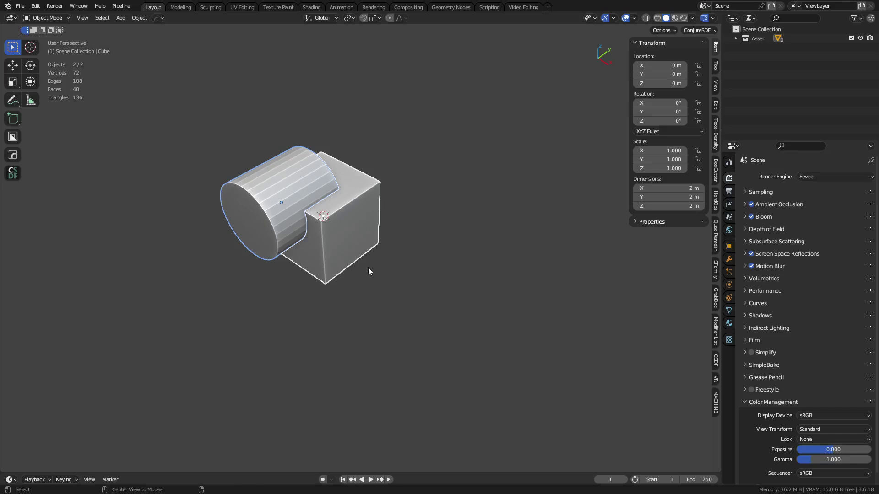
key("shift+d")
key("x")
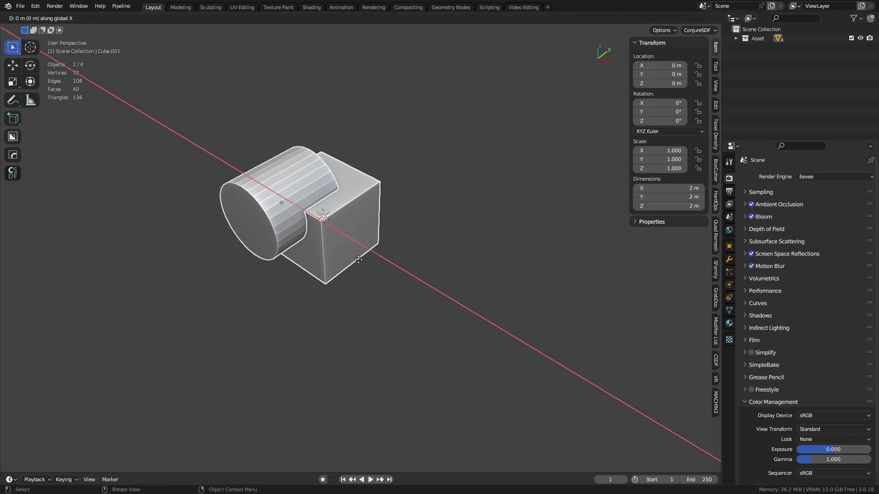
key("y")
left_click(281, 251)
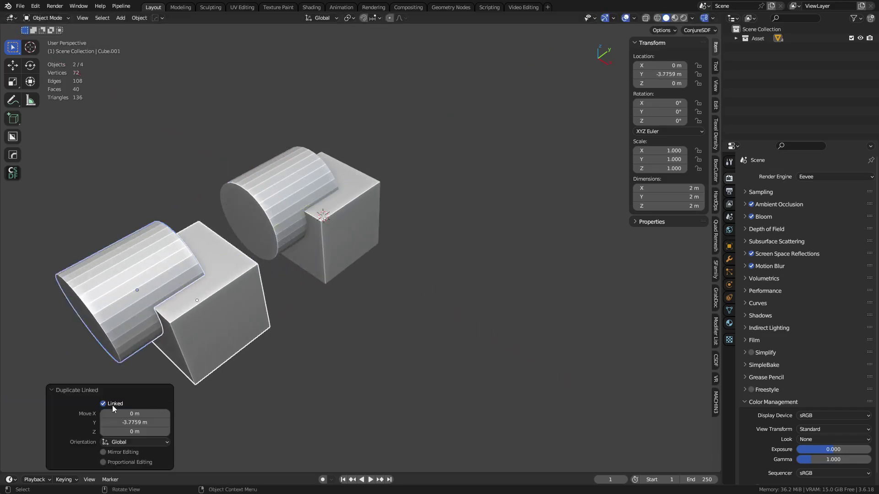
Step: Bevel one top edge of the copied cube by 0.681 m in Edit Mode, then return to Object Mode
left_click(172, 298)
key("Tab")
key("ctrl+r")
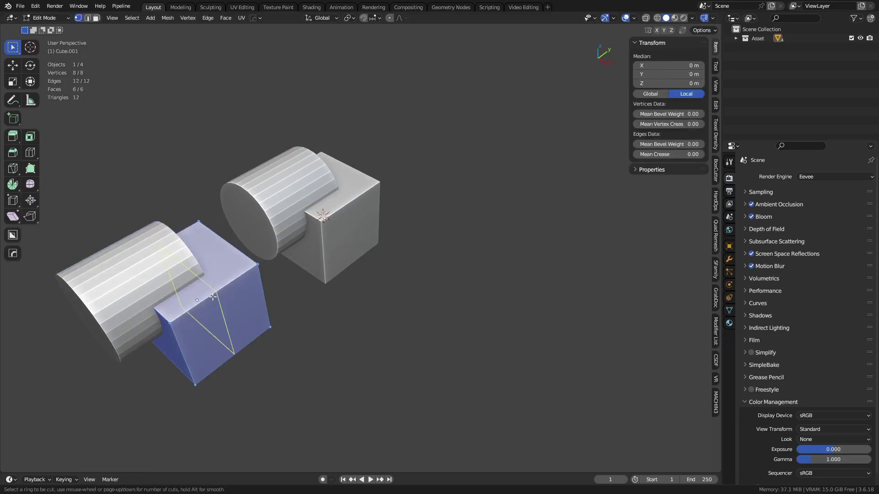
left_click(213, 297)
right_click(213, 297)
key("ctrl+z")
key("2")
left_click(270, 312)
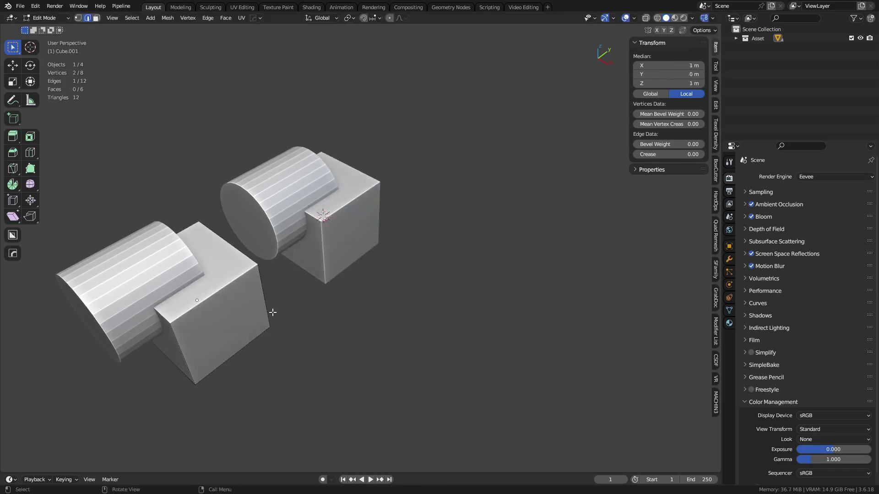
key("ctrl+b")
left_click(317, 321)
key("ctrl+Tab")
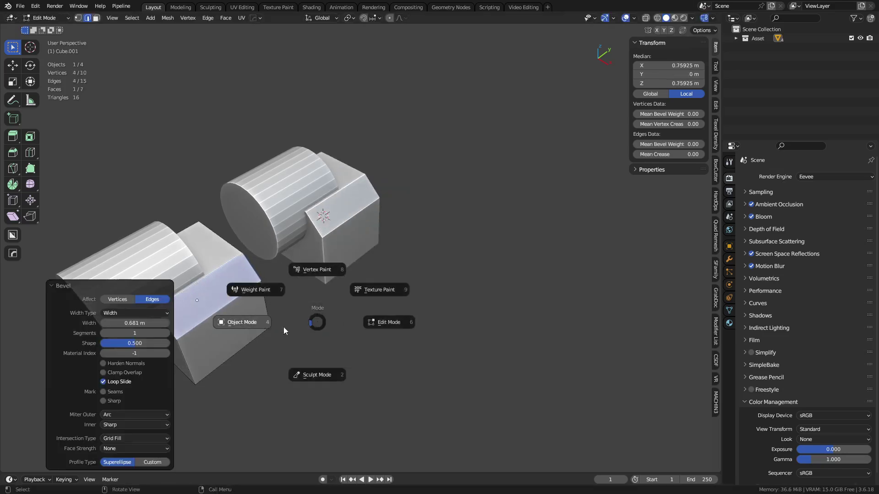
left_click(284, 331)
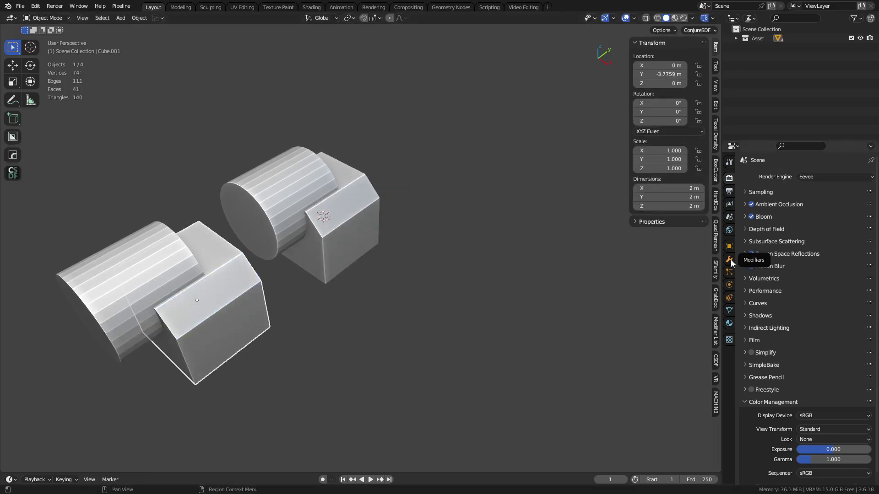
Step: Expand Asset, abandon a move to a new collection, and select Cube.001 and Cylinder.001
left_click(736, 39)
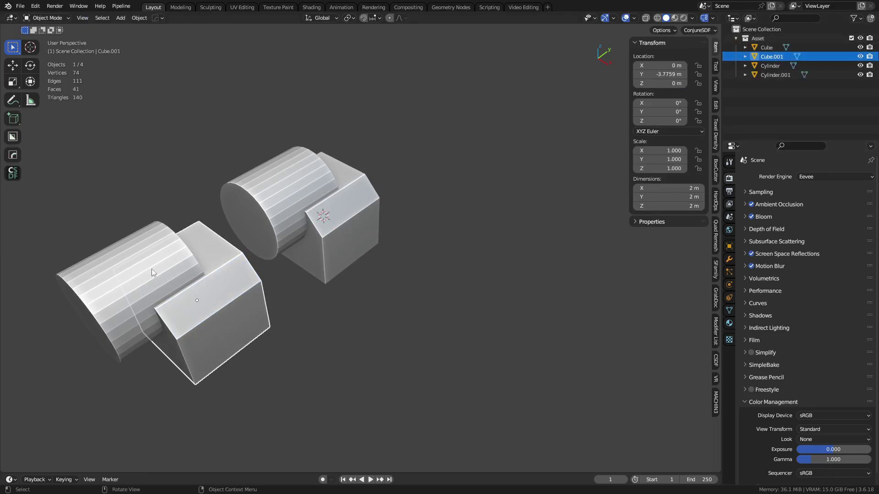
key("m")
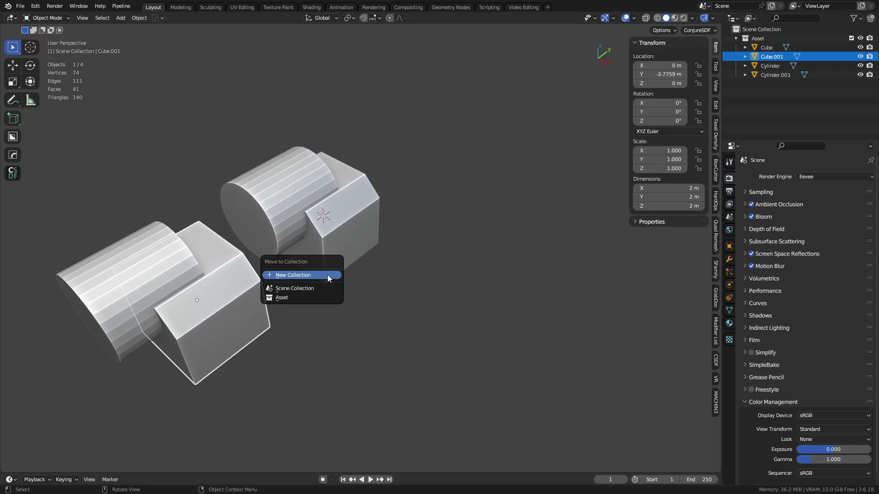
left_click(328, 274)
key("Return")
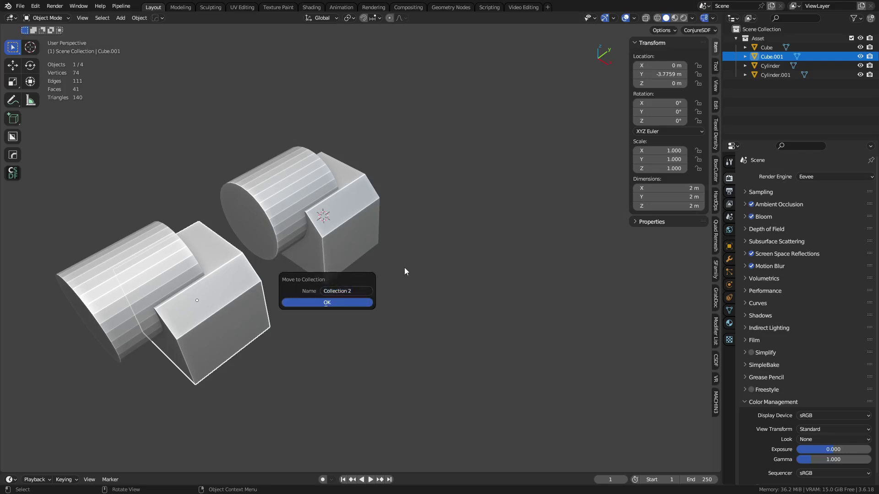
key("Escape")
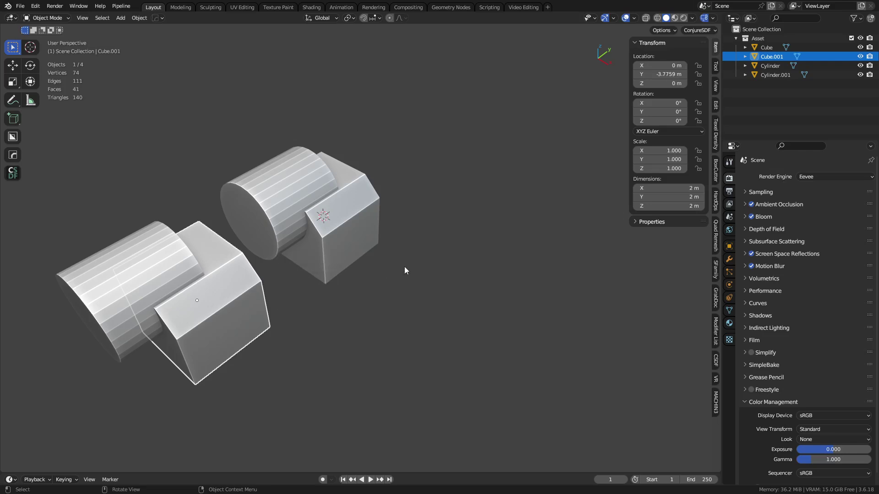
left_click(112, 270)
left_click(208, 284, "shift")
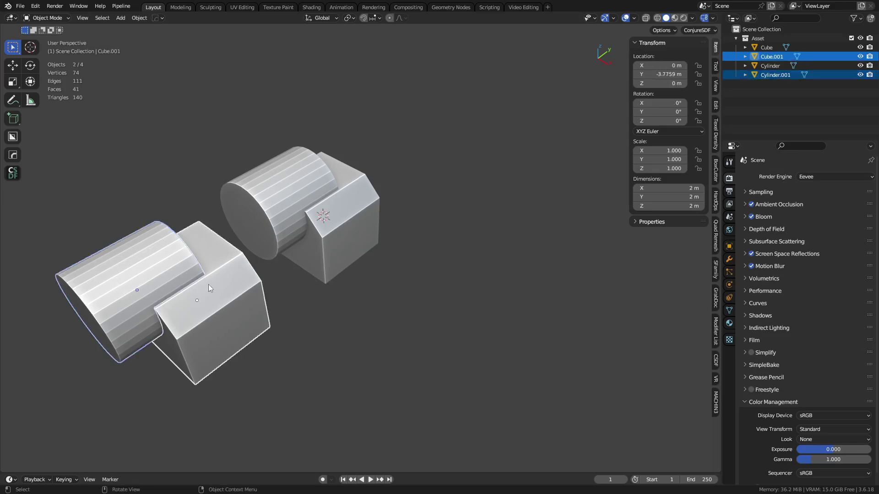
Step: Delete the duplicates Cube.001 and Cylinder.001, then select the original Cube and Cylinder
key("x")
left_click(249, 282)
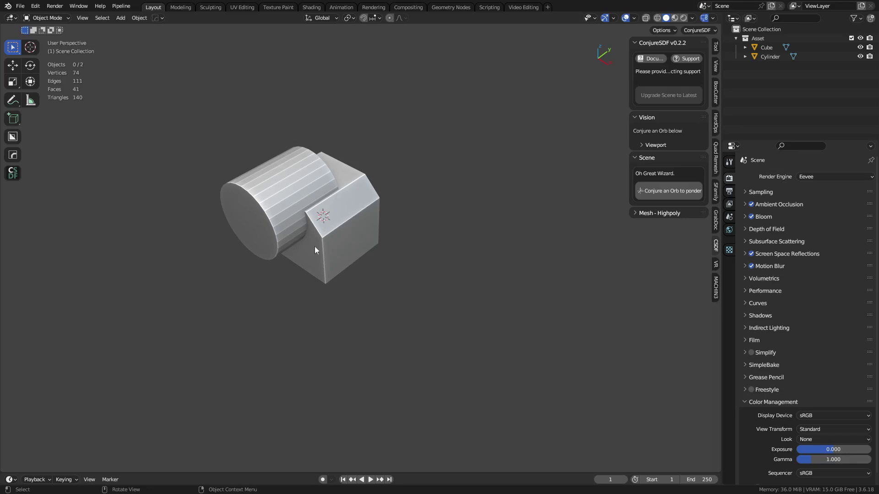
left_click(289, 217, "shift")
left_click(350, 244, "shift")
middle_click_drag(350, 244, 387, 273)
Step: Add a new cube and place it flat beside the others at 2.798, 2.3918, 0 m
key("alt+a")
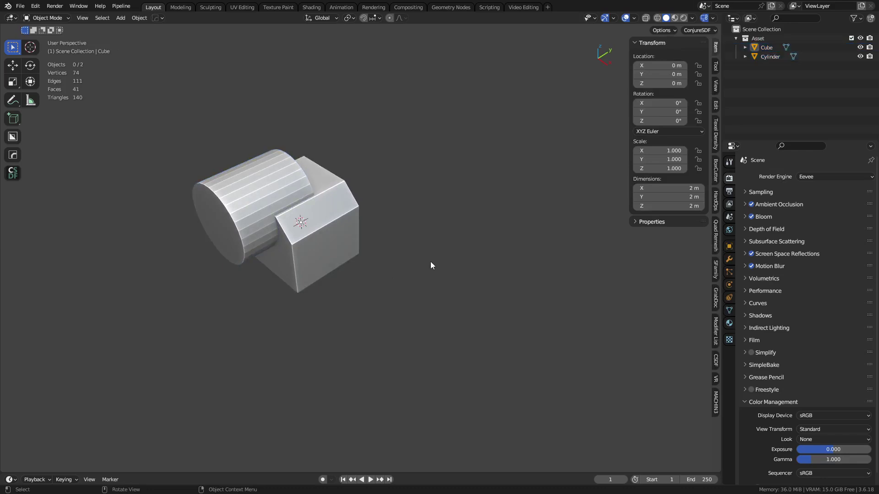
key("shift+a")
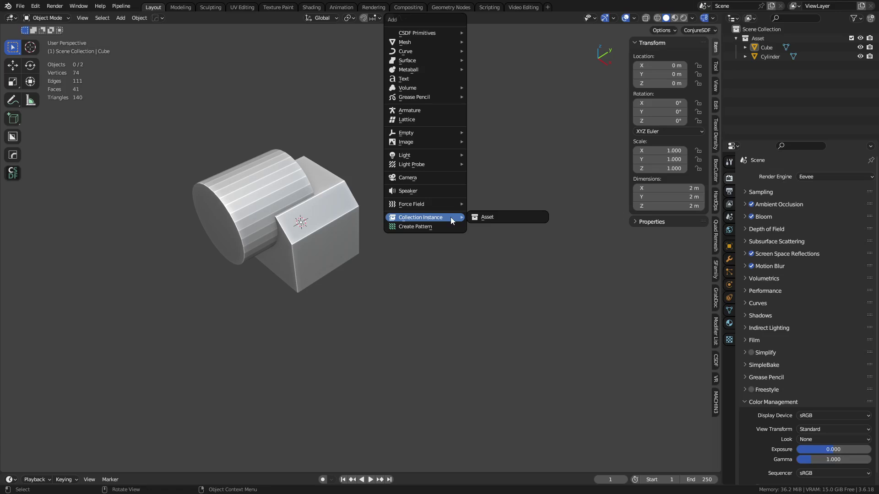
mouse_move(428, 41)
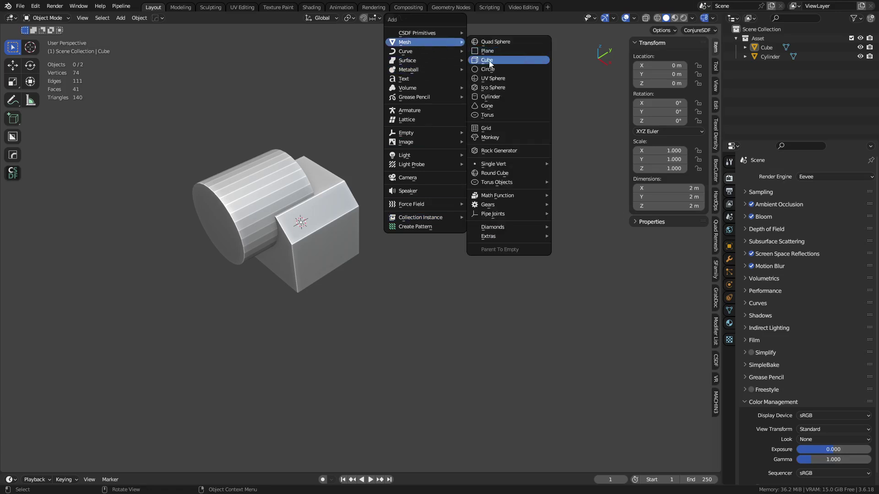
left_click(488, 61)
key("g")
key("shift+z")
left_click(462, 253)
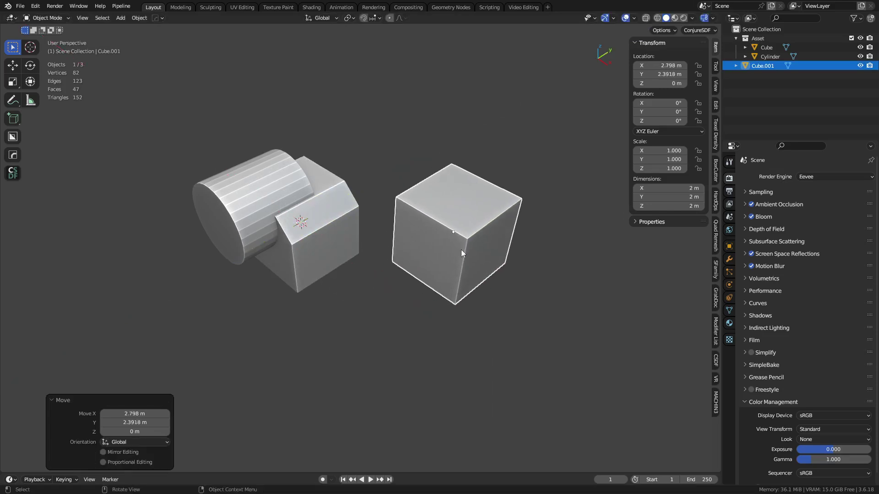
Step: In the Geometry Nodes workspace, create a new node tree for Cube.001 and move Group Input left
left_click(451, 7)
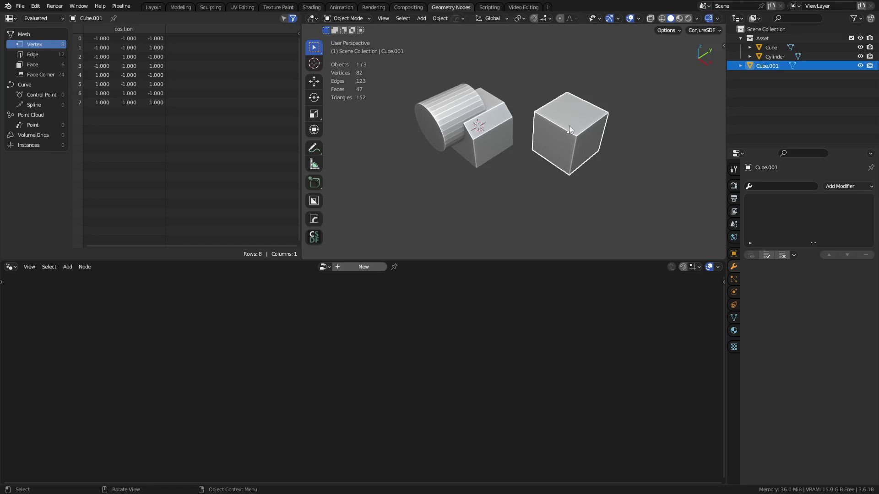
left_click(365, 267)
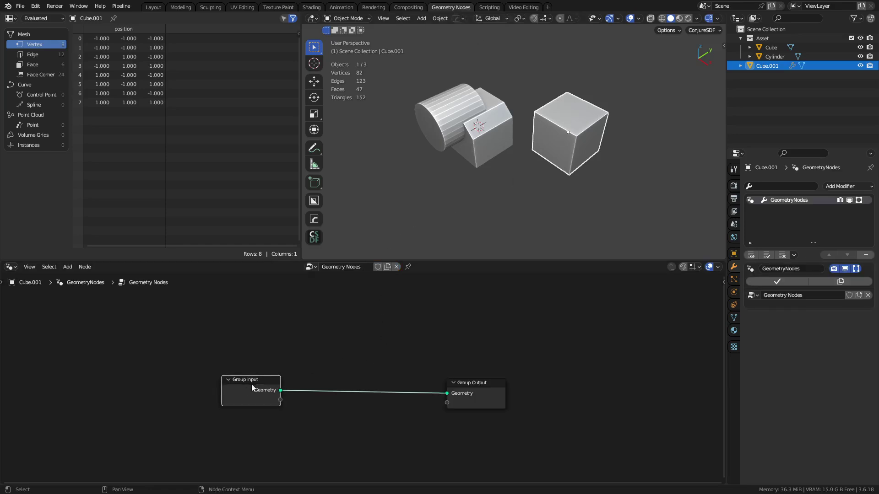
left_click_drag(252, 384, 224, 390)
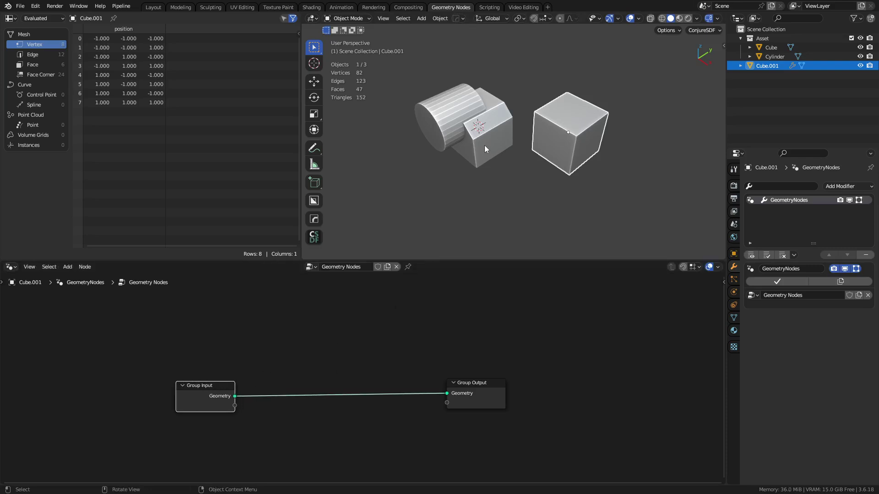
left_click(477, 137)
left_click(452, 124)
left_click(554, 126)
Step: Try adding a Collection Info node and dragging in the Asset collection, then delete both nodes
key("shift+a")
mouse_move(324, 269)
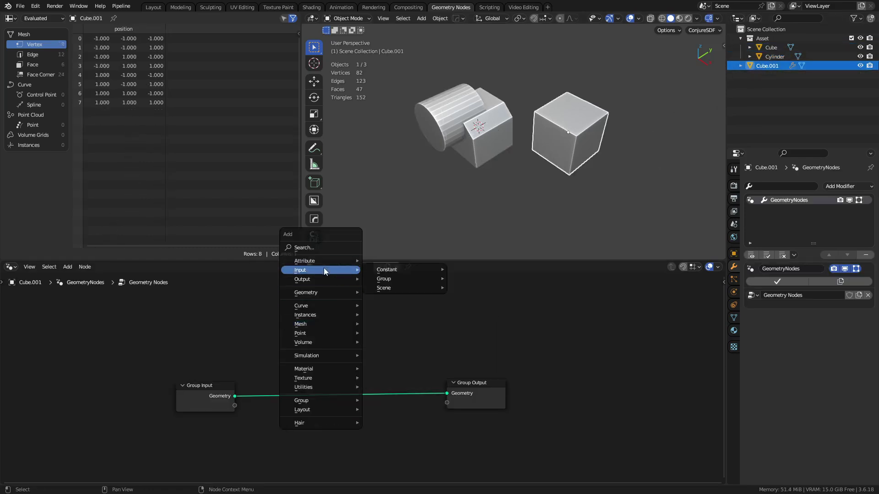
mouse_move(394, 287)
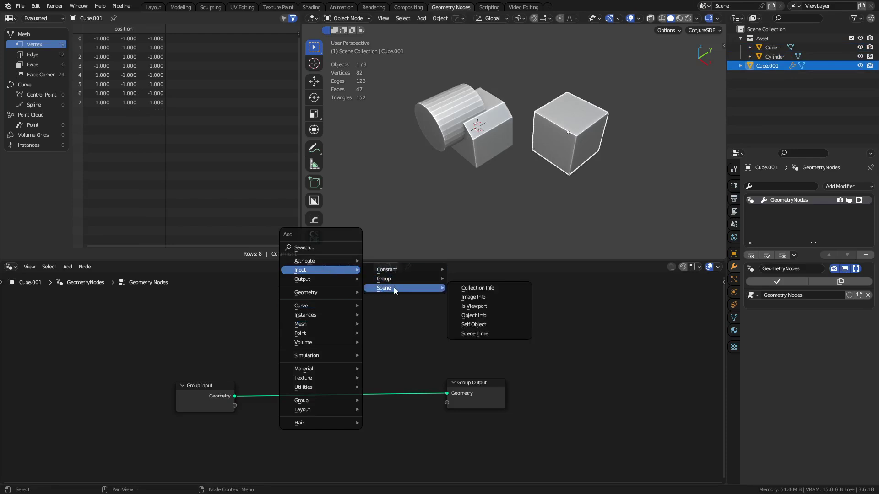
left_click(496, 287)
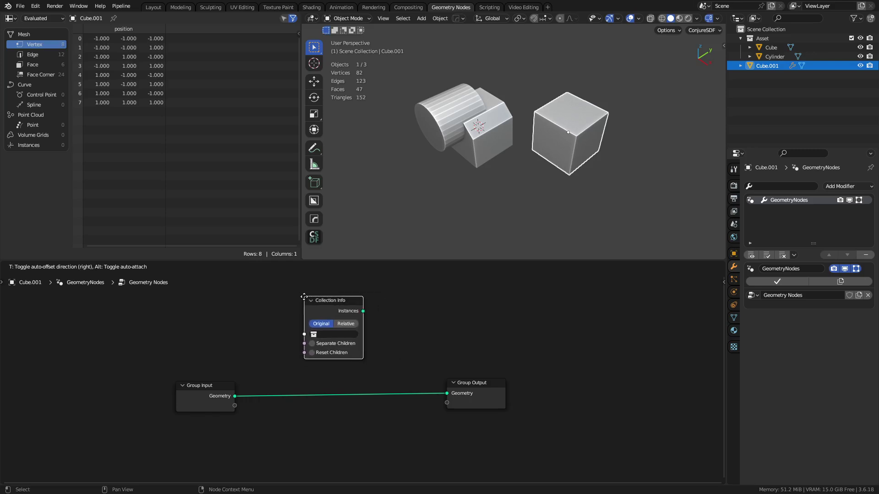
left_click(284, 299)
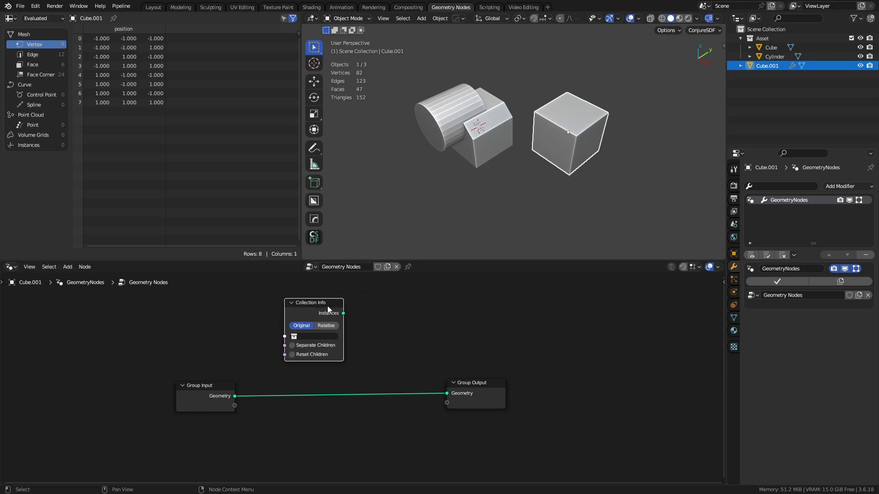
key("x")
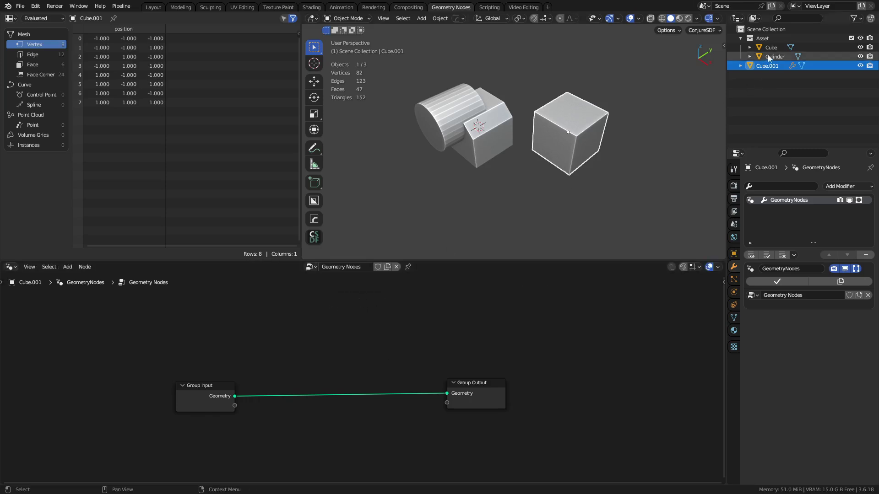
left_click_drag(763, 42, 323, 331)
key("x")
Step: Add a Collection Info node set to Asset and link its Instances to Group Output
key("shift+a")
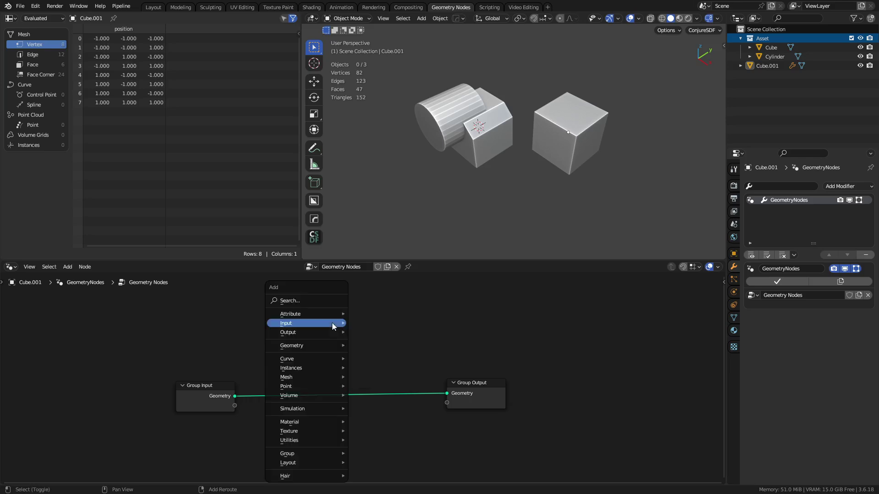
mouse_move(326, 315)
mouse_move(383, 340)
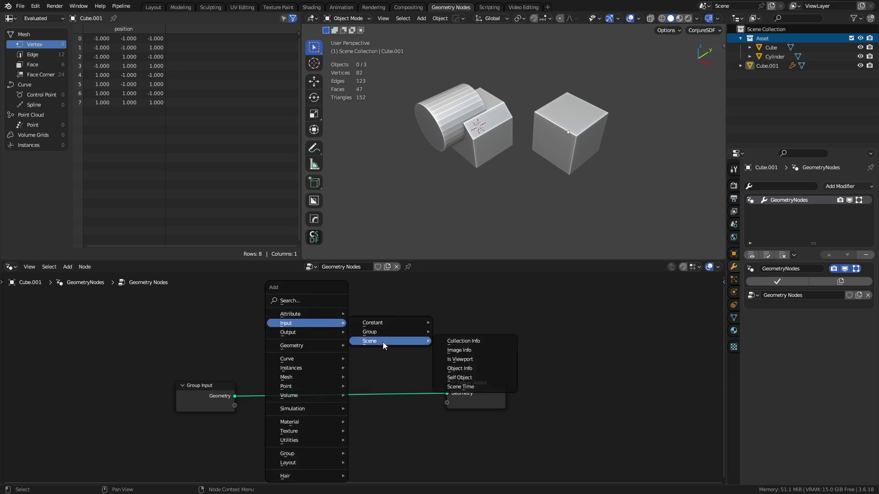
left_click(458, 341)
left_click(264, 302)
left_click(332, 342)
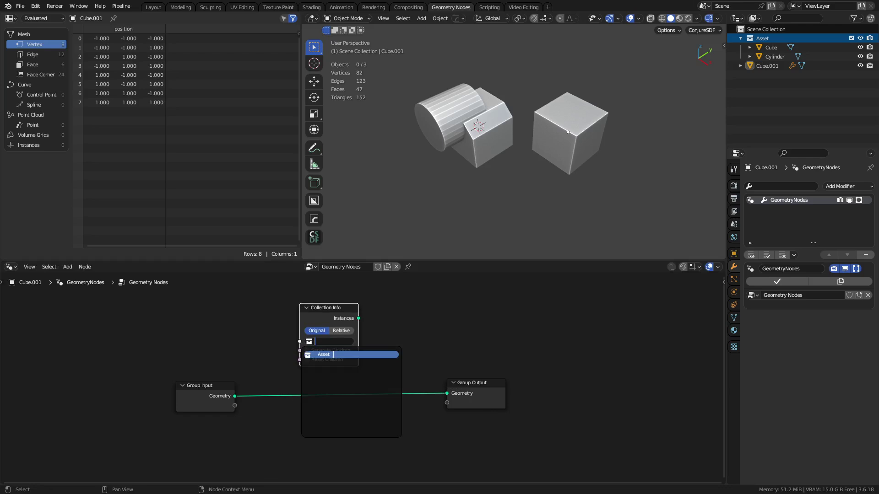
left_click(333, 355)
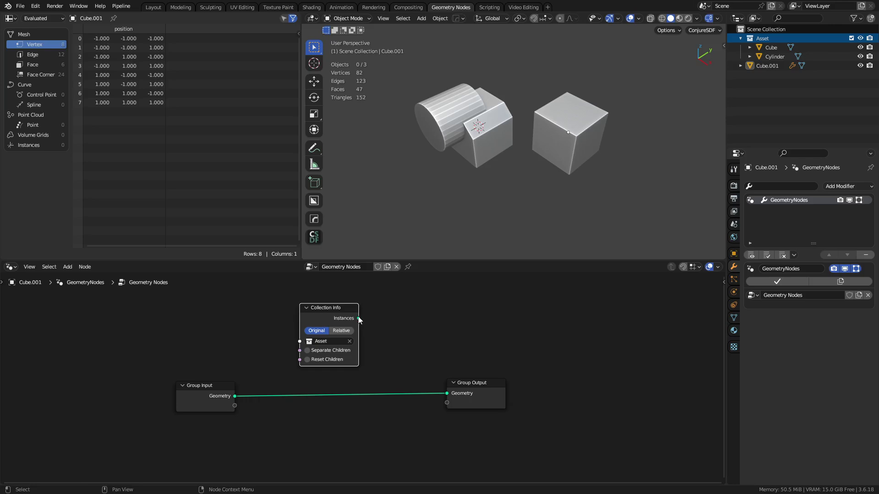
left_click_drag(358, 318, 447, 393)
left_click(572, 137)
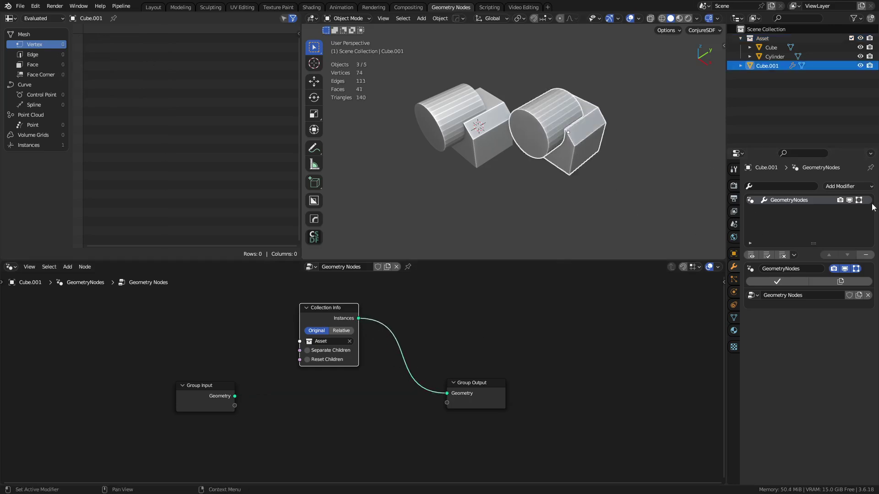
Step: Add a Simple Deform modifier to Cube.001 that tapers along Z with factor about 1.085
key("g")
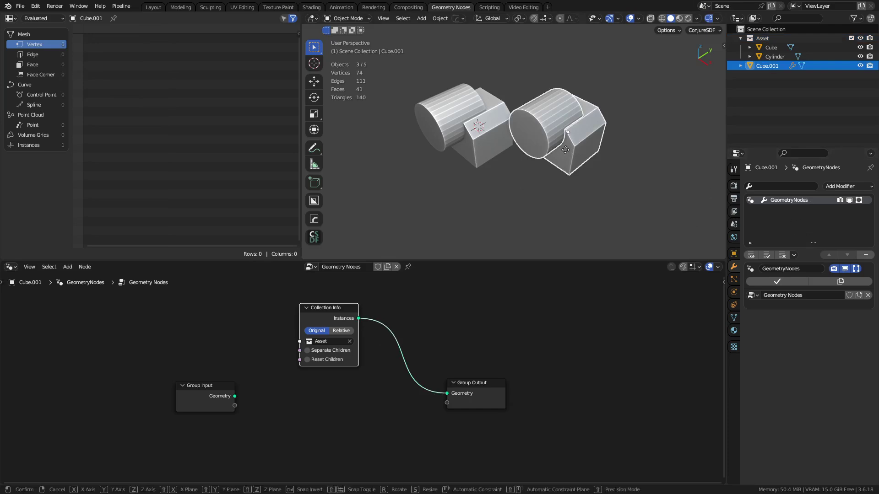
key("Escape")
left_click(840, 187)
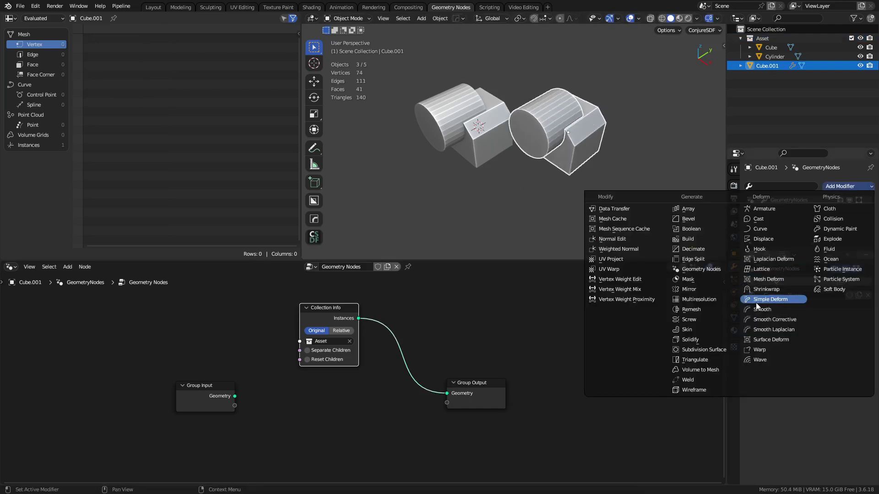
left_click(768, 304)
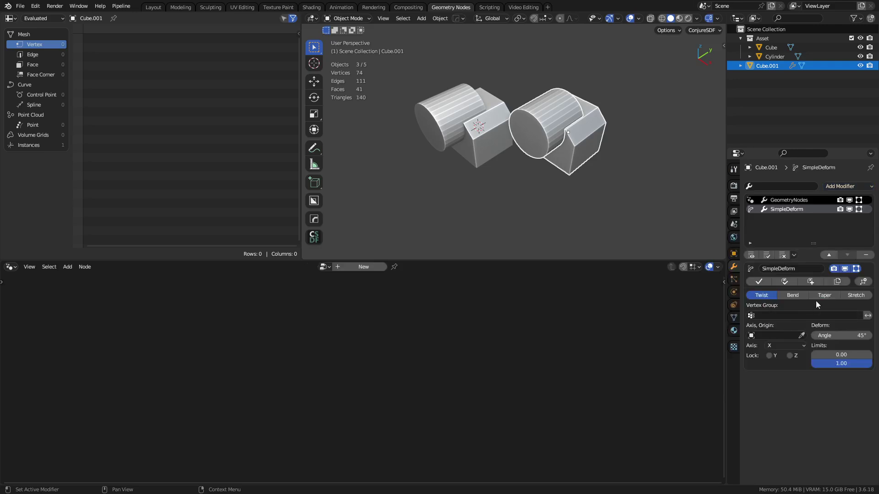
left_click(823, 295)
left_click(783, 345)
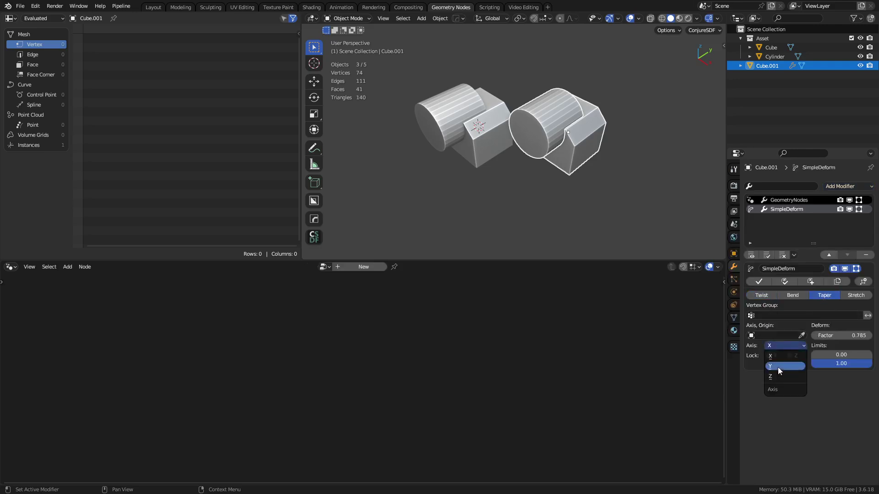
left_click(778, 367)
left_click_drag(840, 335, 867, 335)
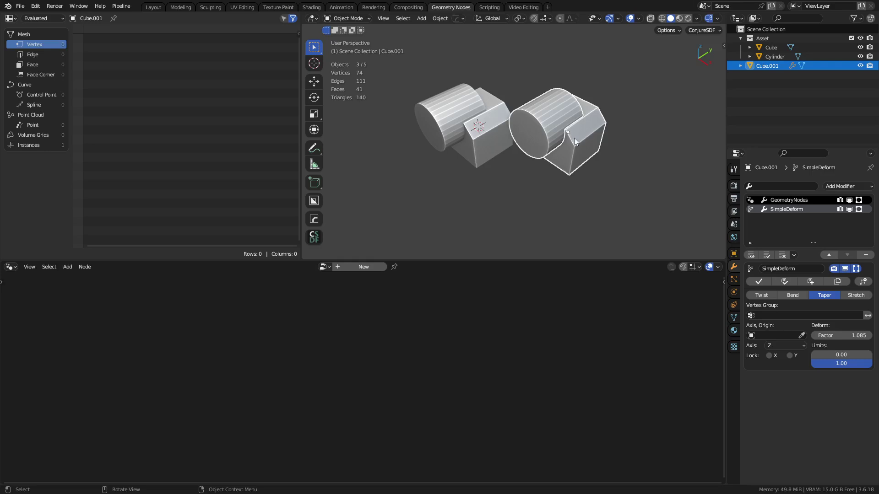
Step: Insert a Realize Instances node on the link between Collection Info and Group Output
left_click(789, 200)
key("shift+a")
left_click(431, 298)
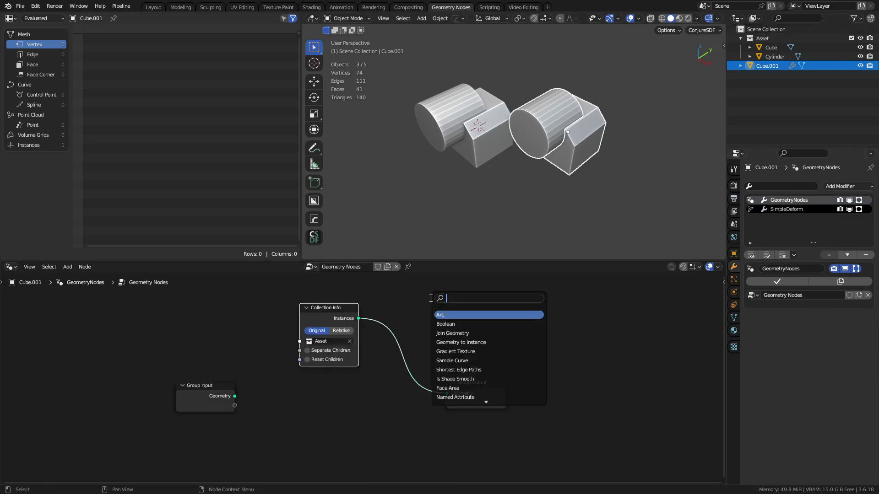
type("rea")
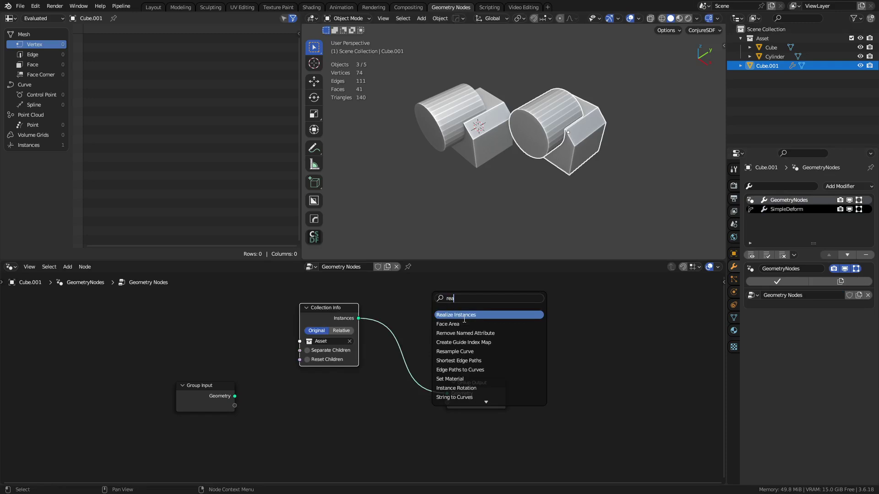
left_click(464, 316)
left_click(421, 347)
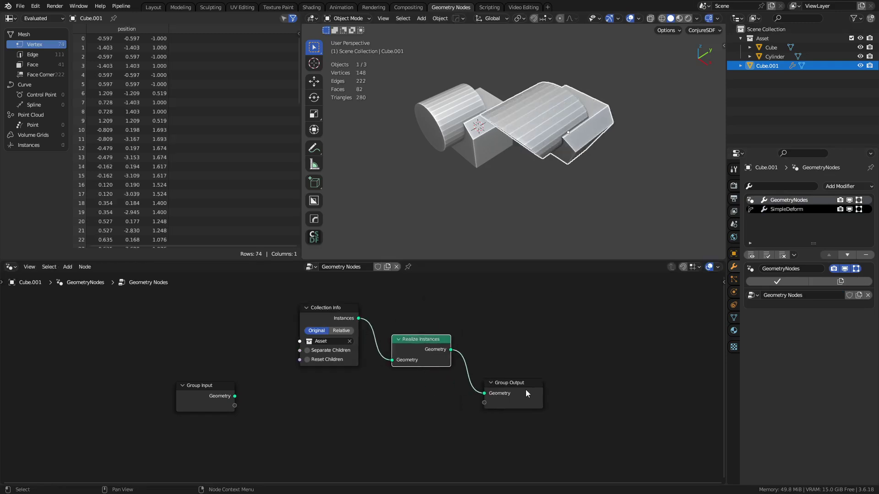
Step: Arrange Collection Info, Realize Instances and Group Output in a row, with Group Input moved far left
left_click_drag(527, 394, 537, 352)
left_click_drag(427, 344, 437, 338)
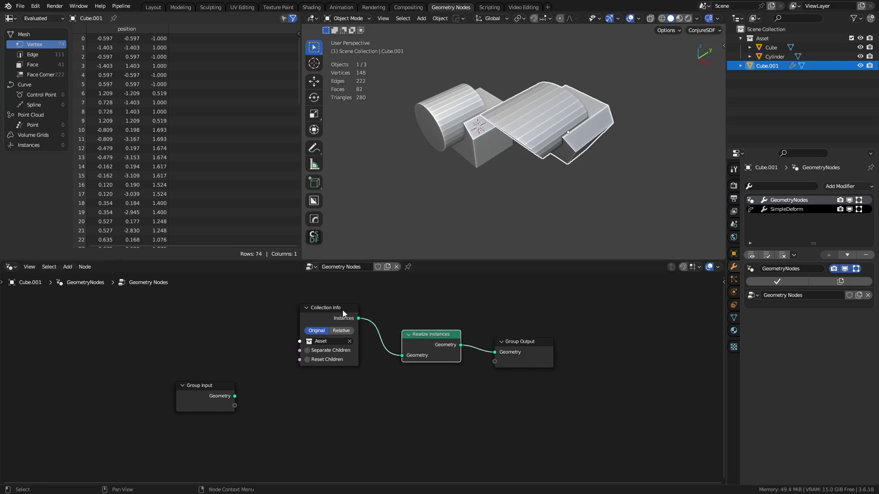
left_click_drag(344, 313, 339, 350)
left_click_drag(524, 342, 534, 336)
left_click_drag(221, 387, 146, 361)
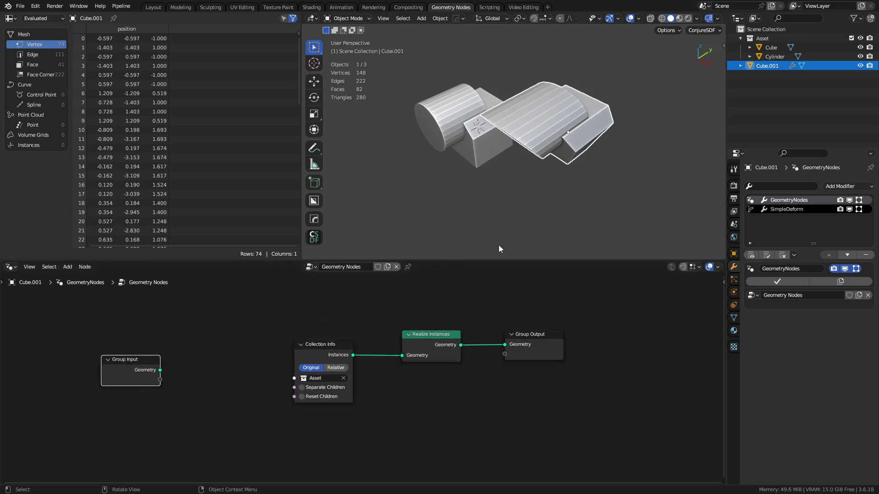
middle_click_drag(526, 170, 543, 131)
scroll(534, 162, "up", 3)
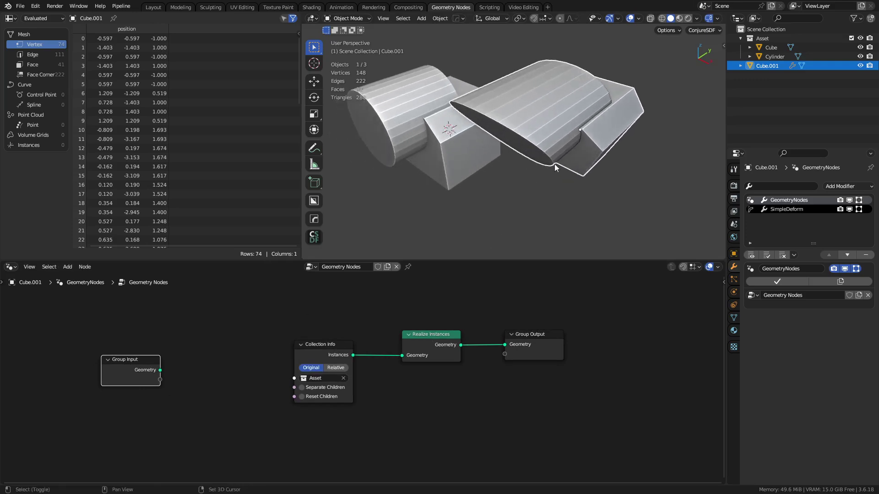
middle_click_drag(555, 165, 535, 167)
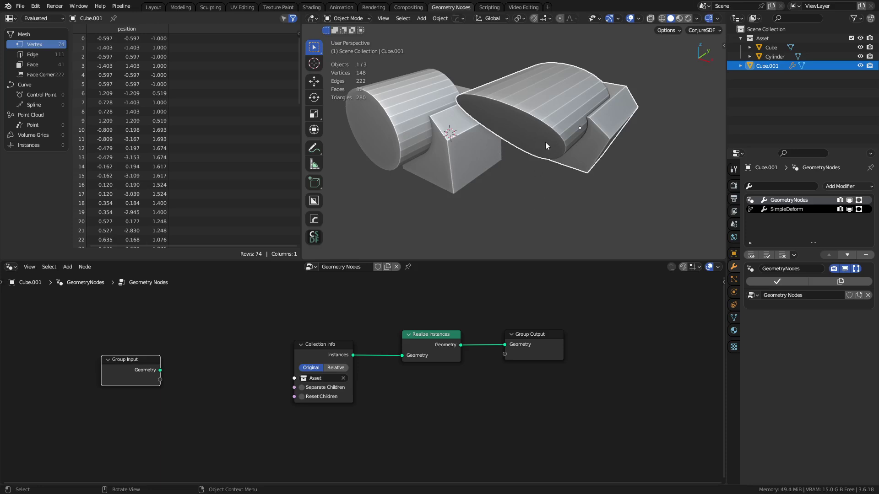
Step: Switch Cube.001 into Edit Mode and back to Object Mode, then bring up the Add Modifier list
key("ctrl+Tab")
left_click(589, 144)
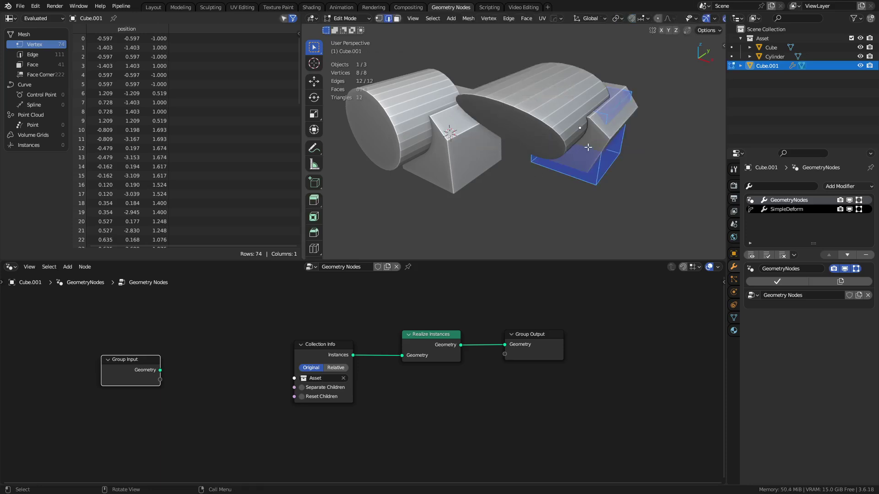
key("ctrl+Tab")
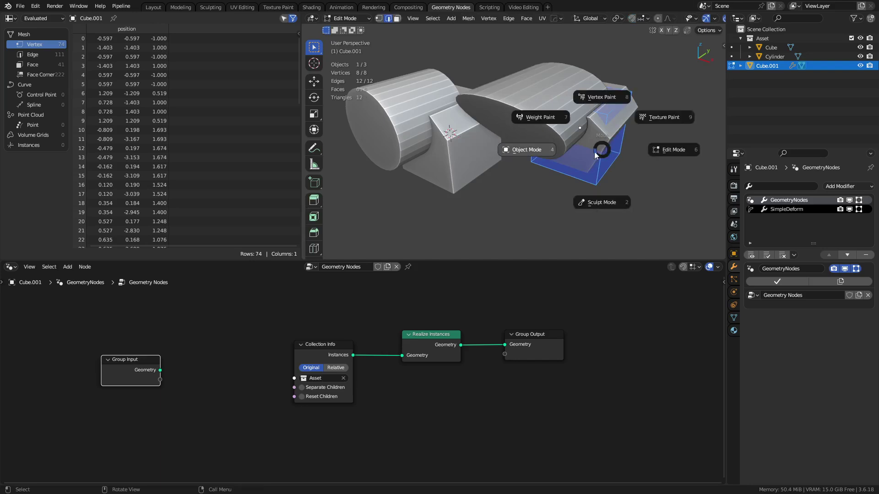
left_click(546, 152)
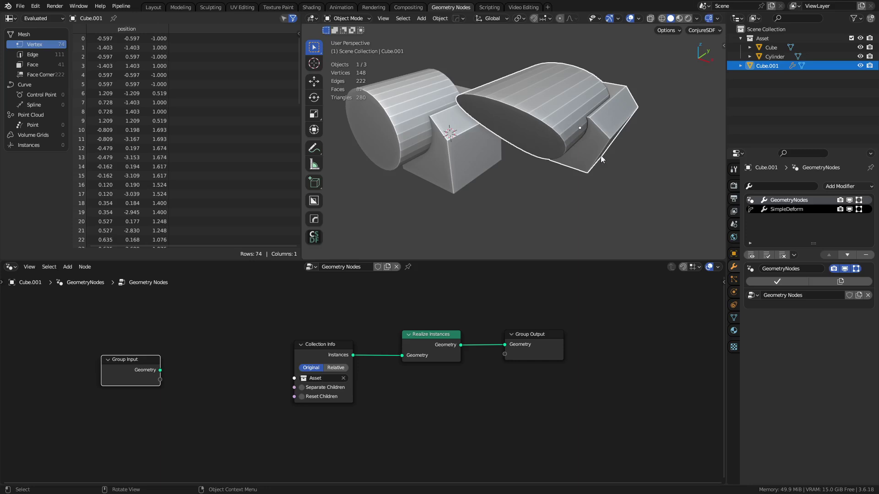
left_click(844, 187)
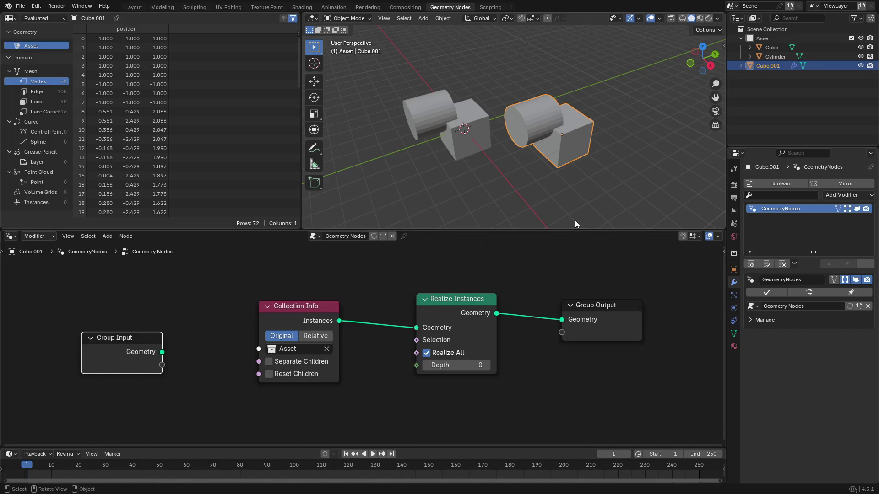
Step: In the Layout workspace, add an Edit Mesh modifier to Cube.001
left_click(132, 8)
middle_click_drag(506, 231, 449, 236)
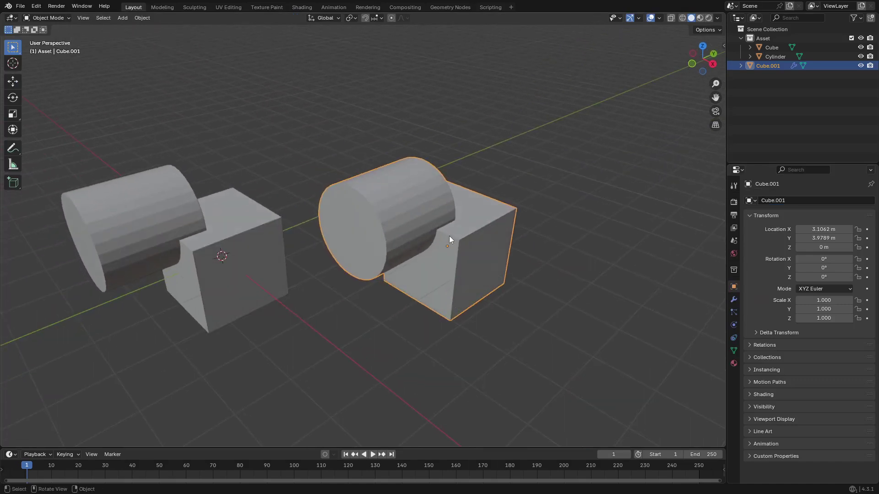
left_click(733, 300)
left_click(845, 213)
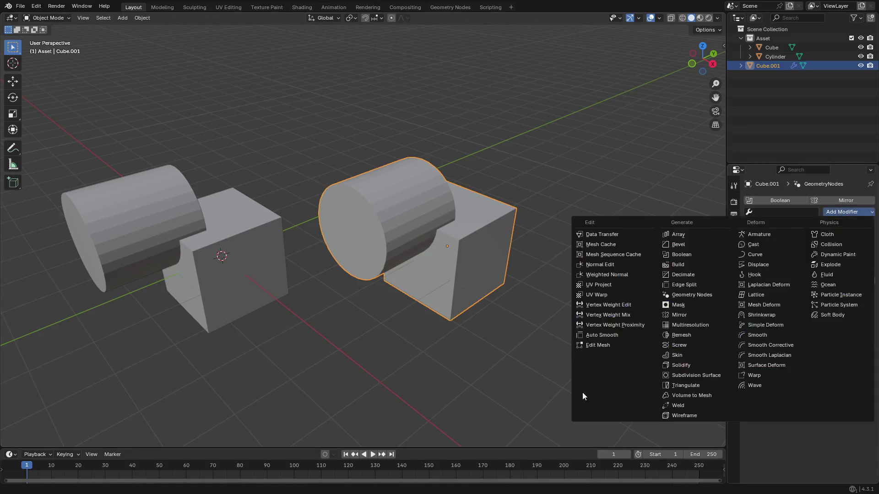
left_click(606, 346)
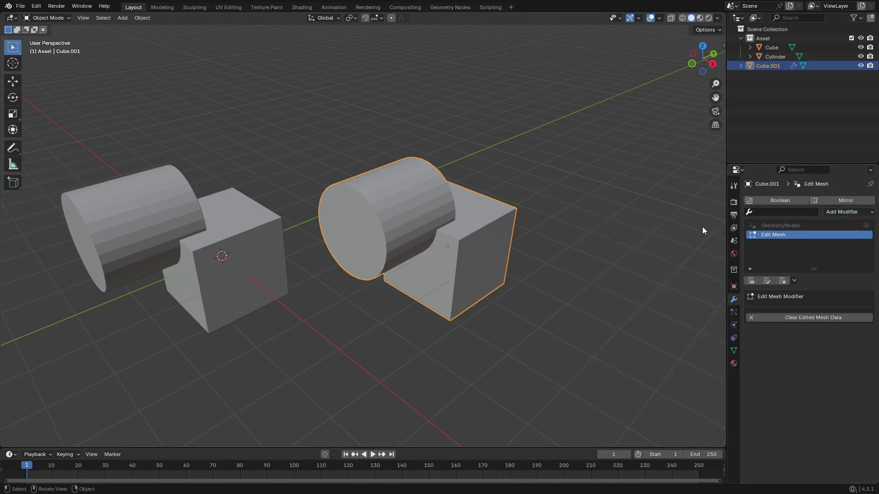
Step: Inset the cylinder's end cap face in Edit Mode, then return to Object Mode
key("Tab")
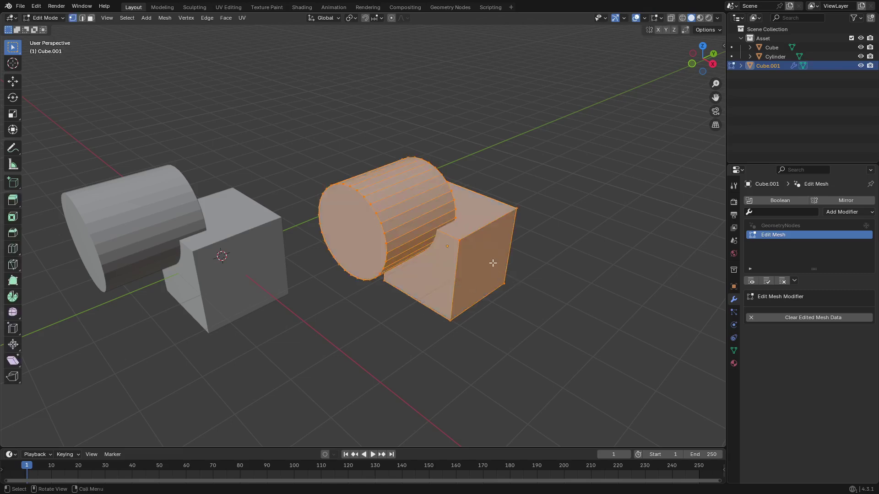
key("3")
left_click(378, 247)
key("i")
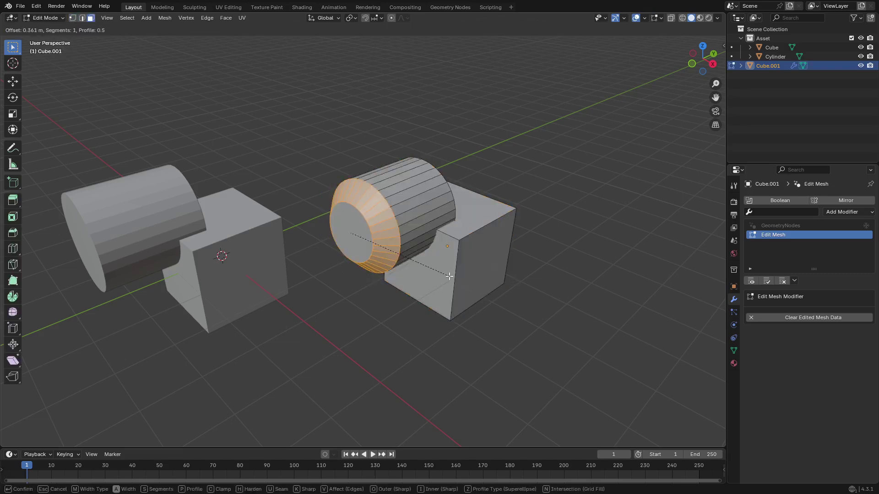
left_click(372, 279)
key("Tab")
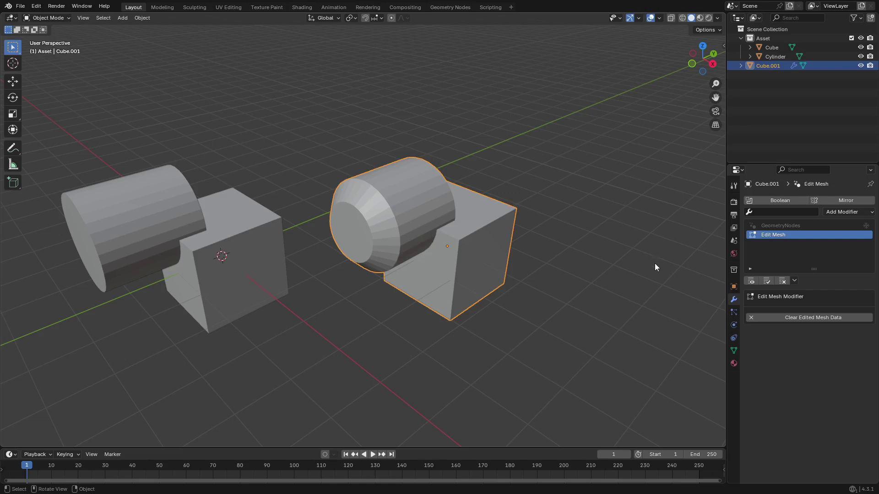
middle_click_drag(537, 271, 572, 259)
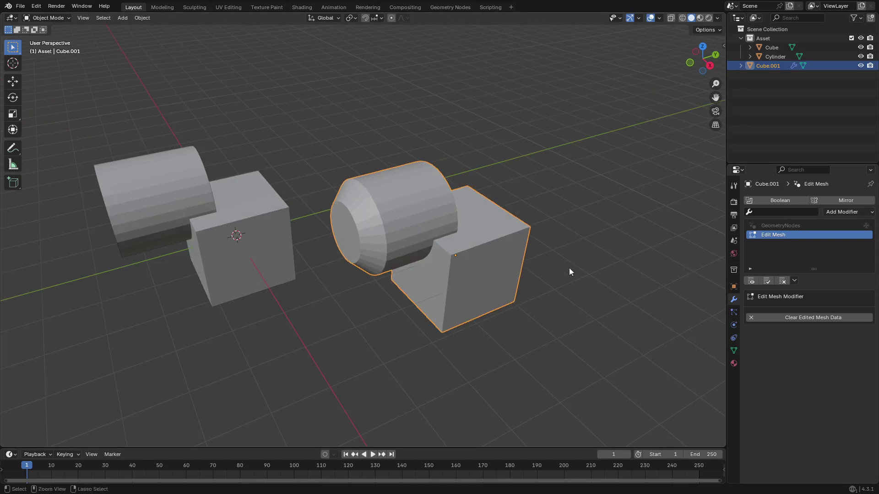
key("Tab")
key("Tab")
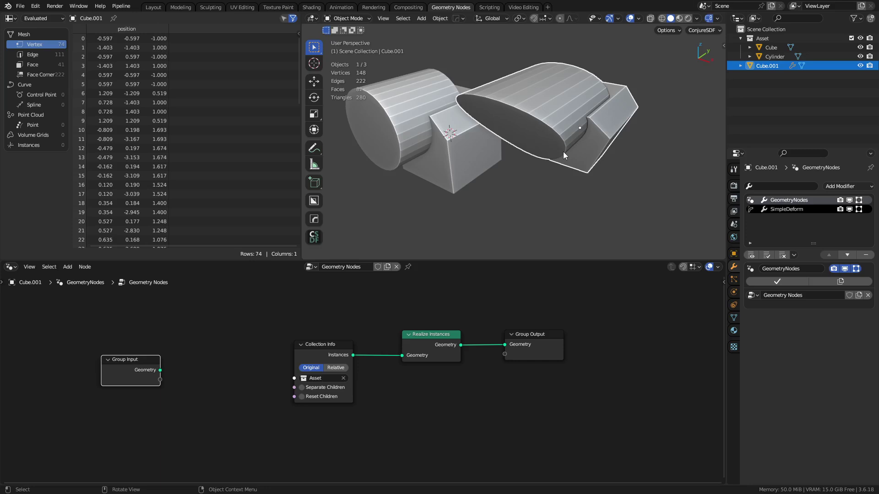
Step: Move the Realize Instances node slightly left and nudge Group Output up in the node editor
middle_click_drag(534, 160, 520, 175)
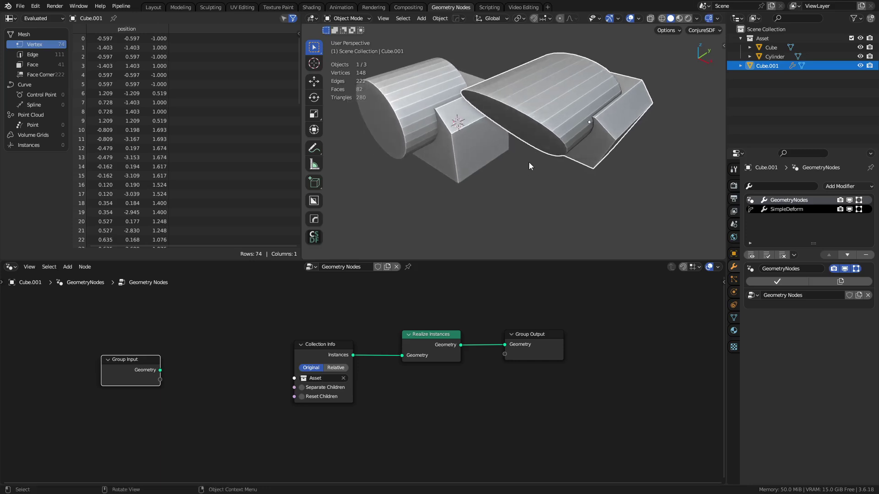
left_click(154, 7)
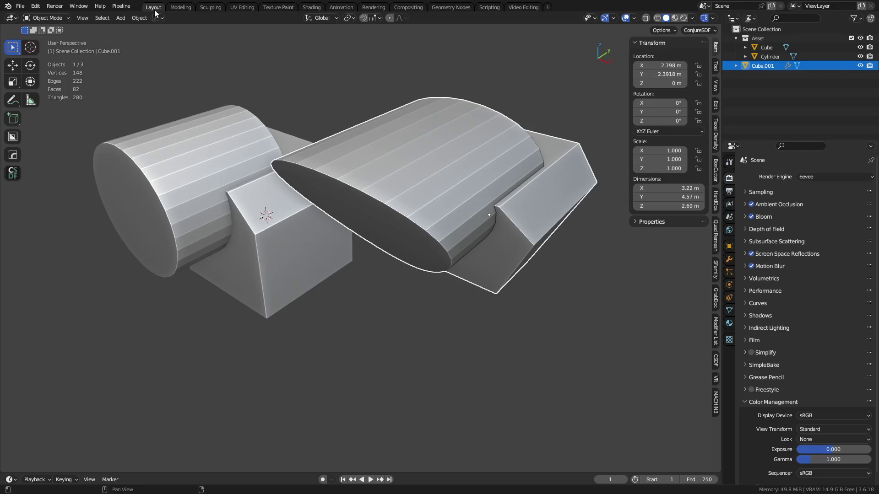
left_click(451, 8)
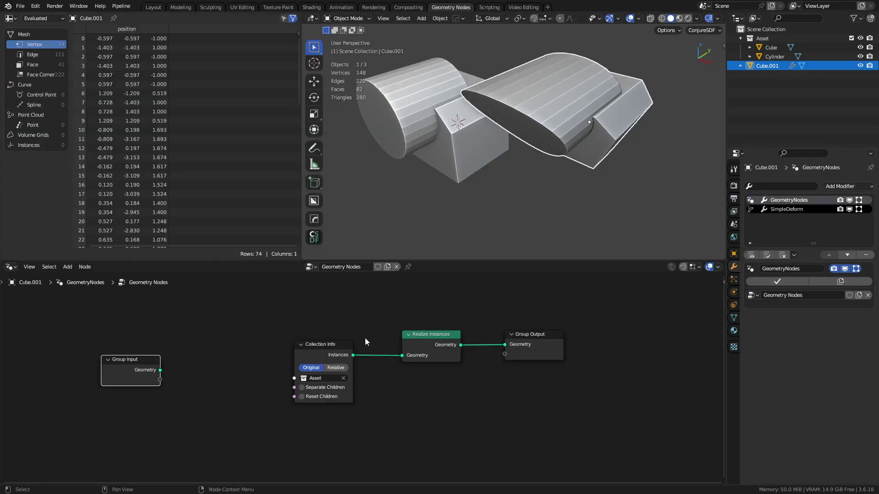
left_click(430, 334)
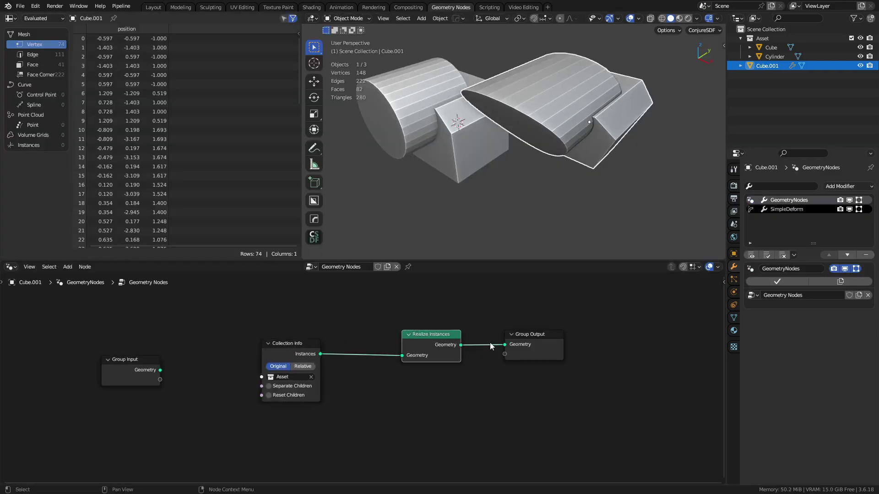
left_click_drag(440, 335, 419, 331)
left_click_drag(533, 338, 534, 336)
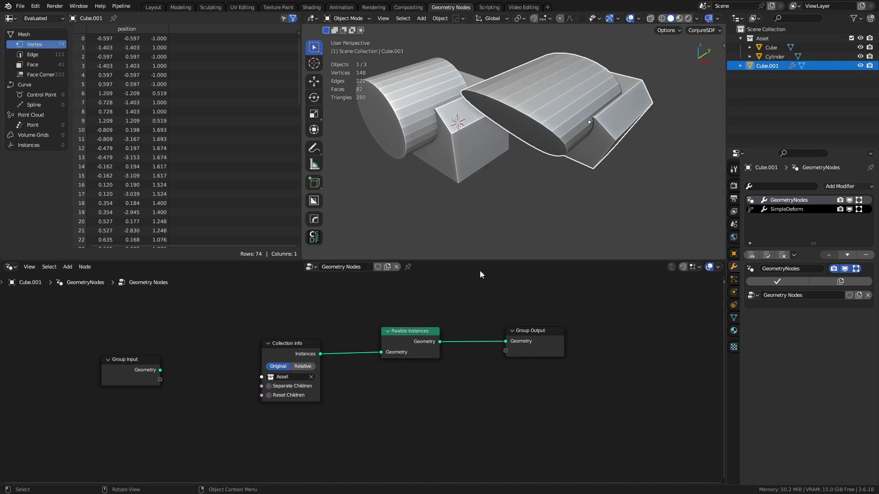
Step: Reselect Cube.001 to show its SimpleDeform Taper settings (Z axis, factor 1.085), then deselect to view the result
left_click(154, 7)
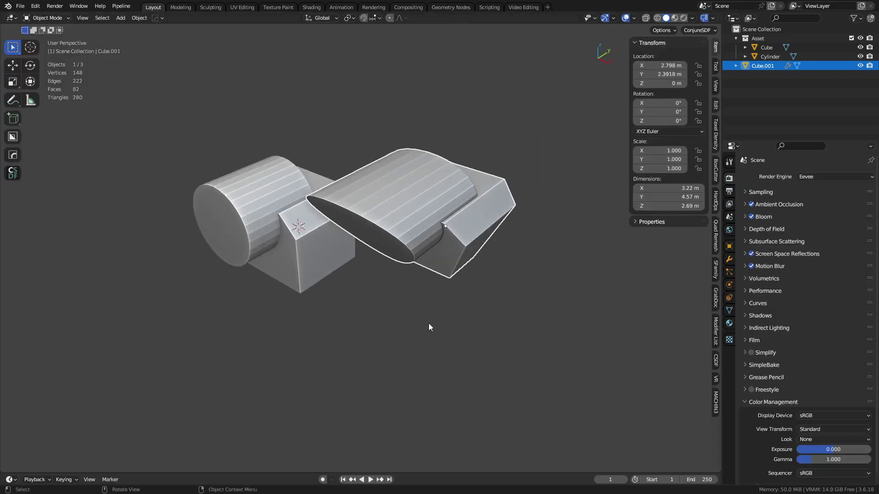
left_click(429, 324)
middle_click_drag(494, 308, 448, 271)
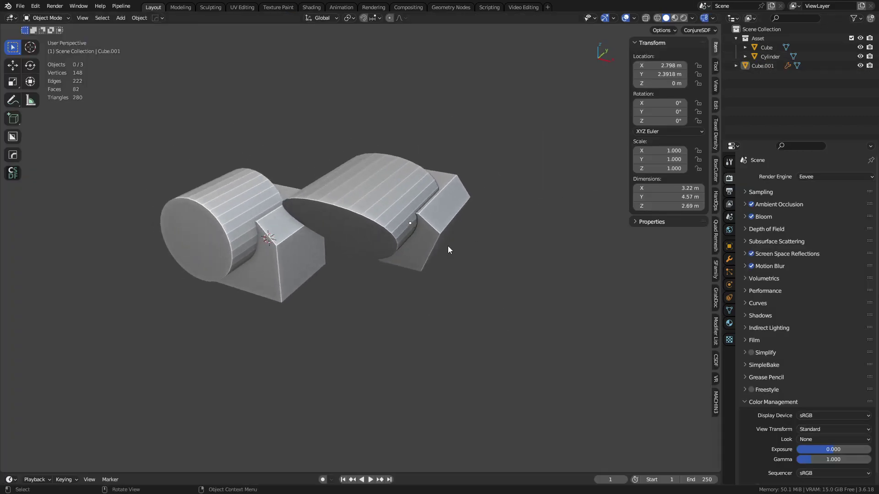
middle_click_drag(449, 249, 468, 273, "shift")
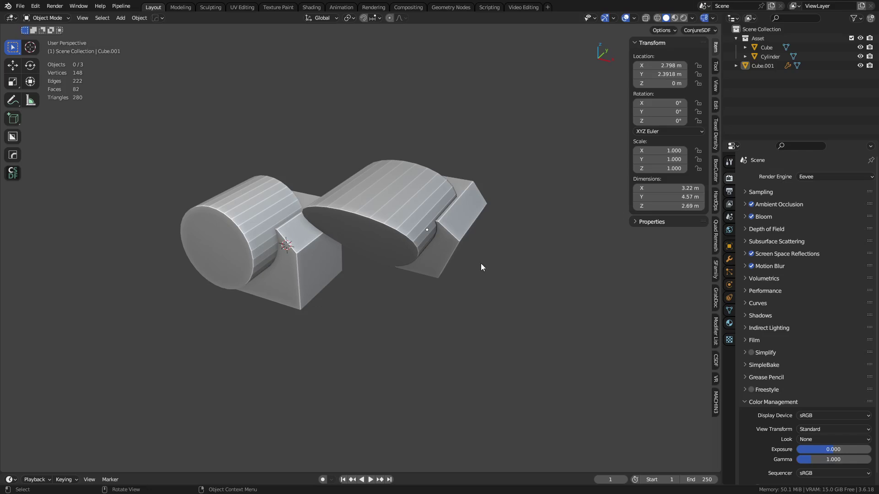
left_click(357, 228)
left_click(729, 260)
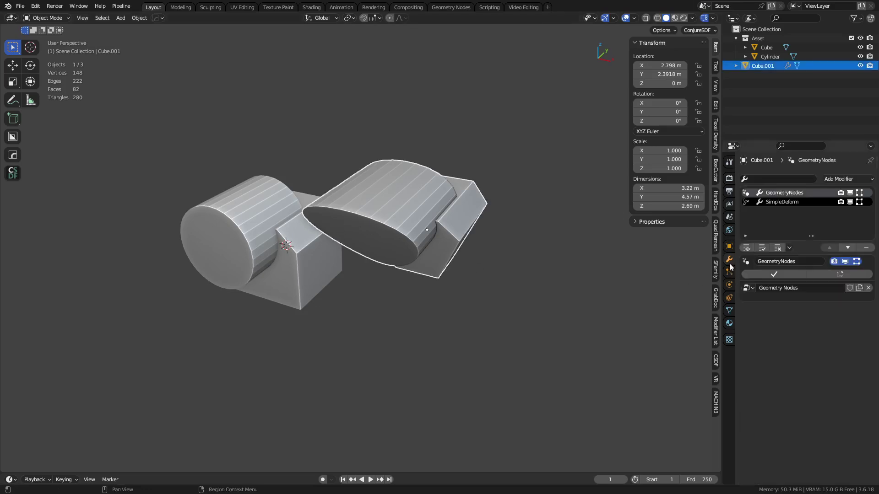
left_click(799, 203)
left_click(429, 342)
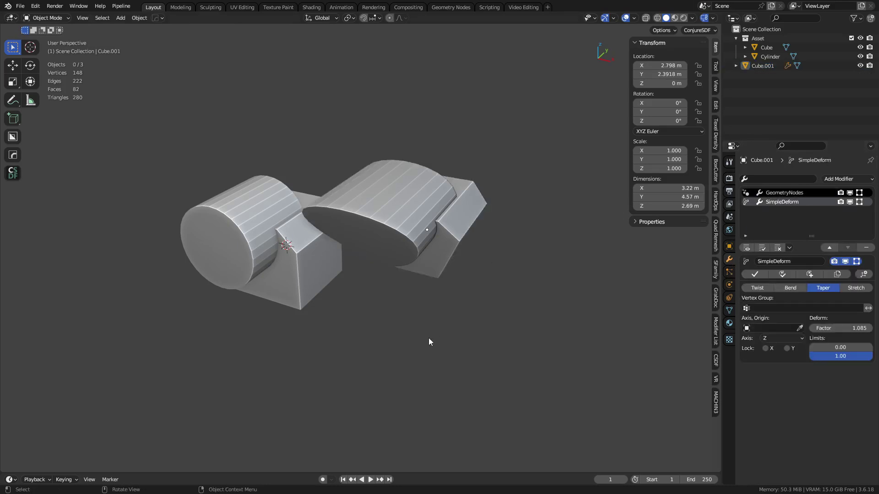
middle_click_drag(430, 342, 445, 311)
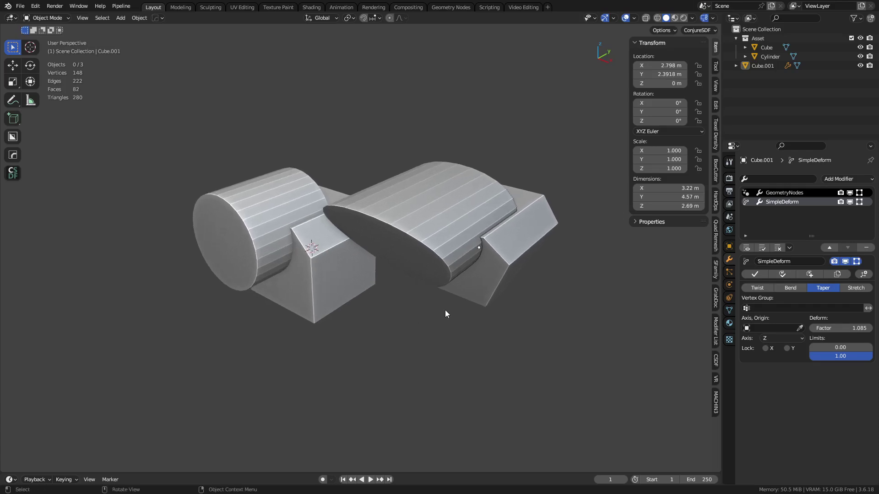